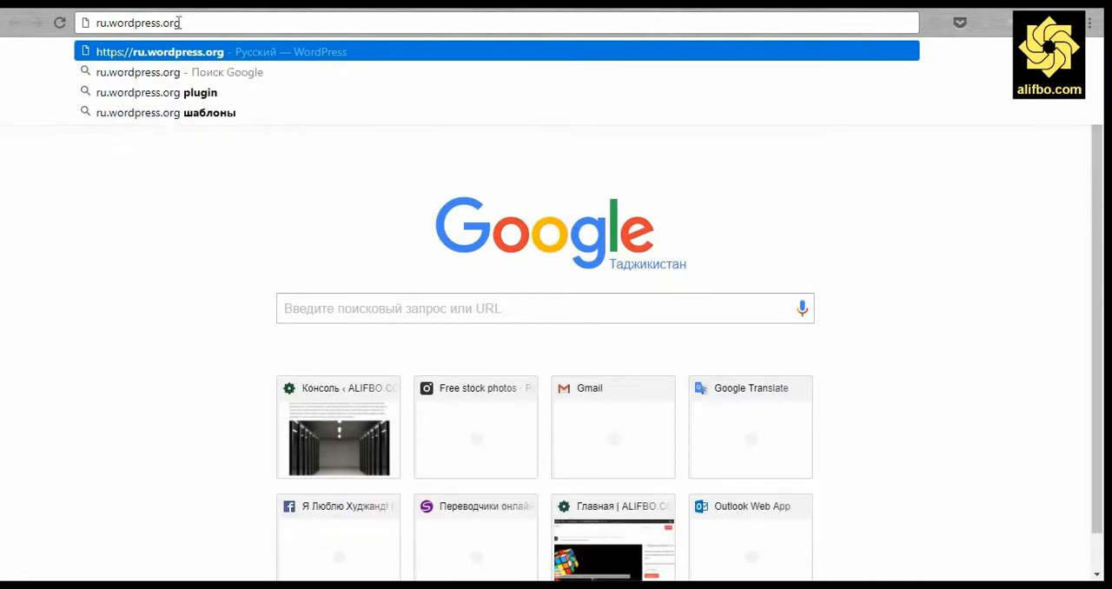
- Download the WordPress 4.8.1 zip from ru.wordpress.org and place the archive on the desktop
key("Return")
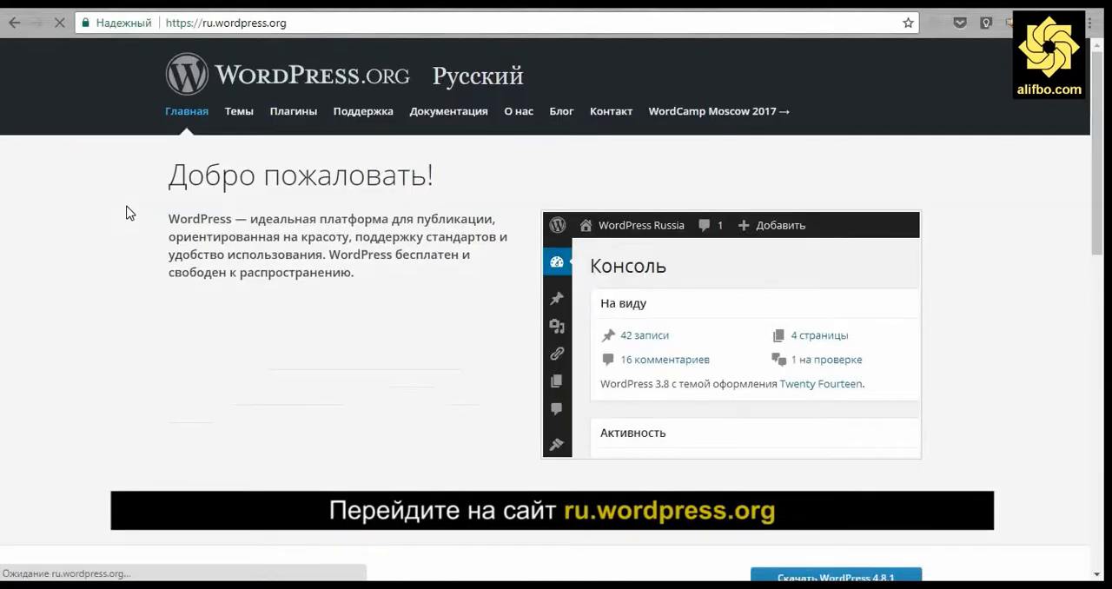
scroll(131, 254, "down", 2)
scroll(130, 257, "down", 3)
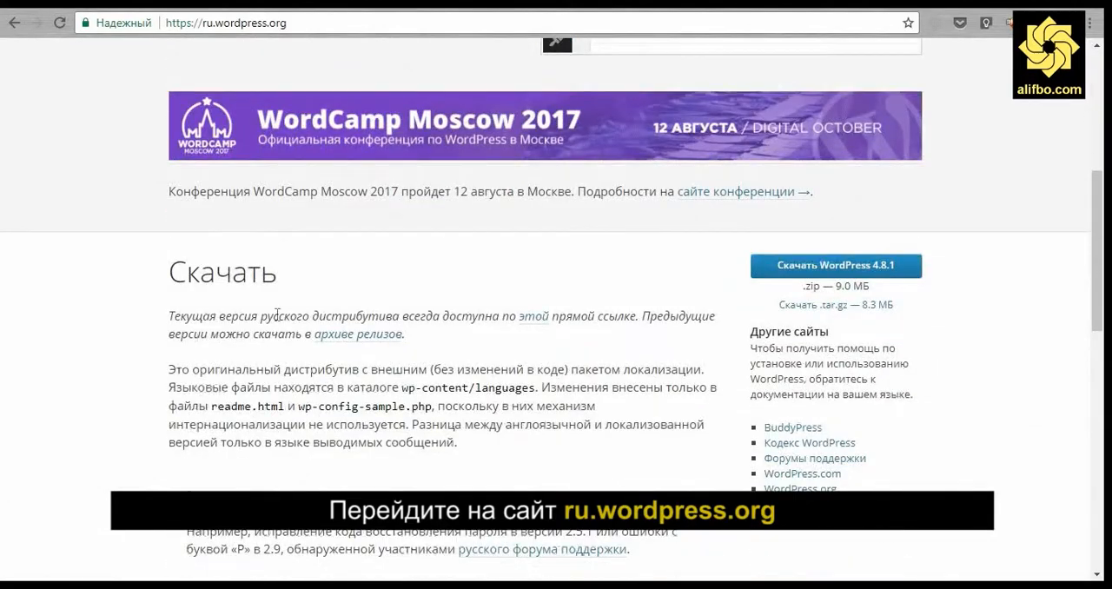
left_click(895, 270)
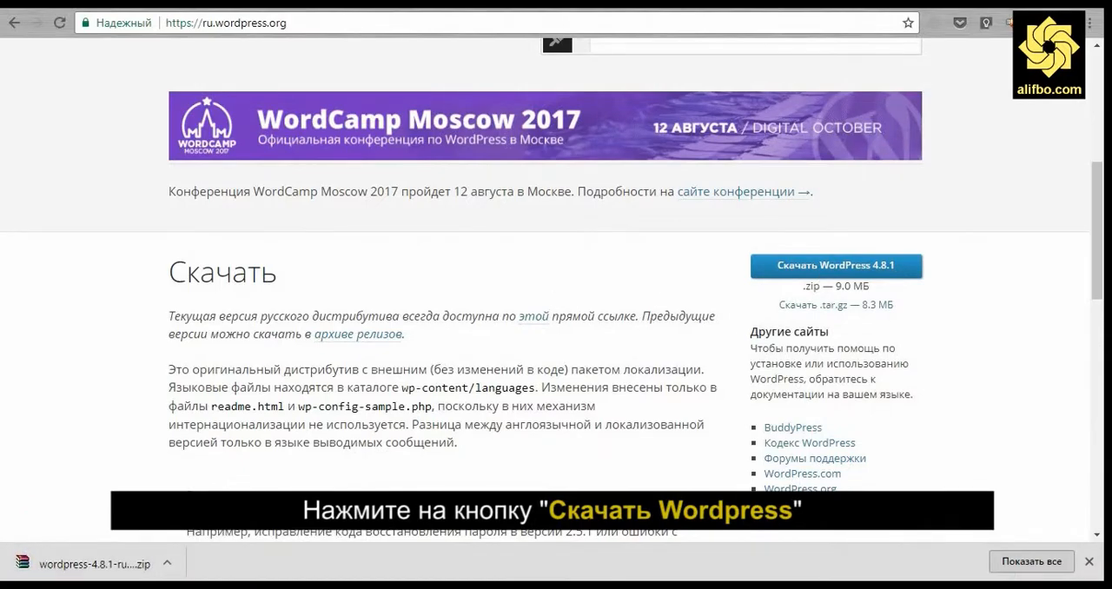
left_click_drag(678, 5, 740, 9)
left_click_drag(404, 546, 252, 341)
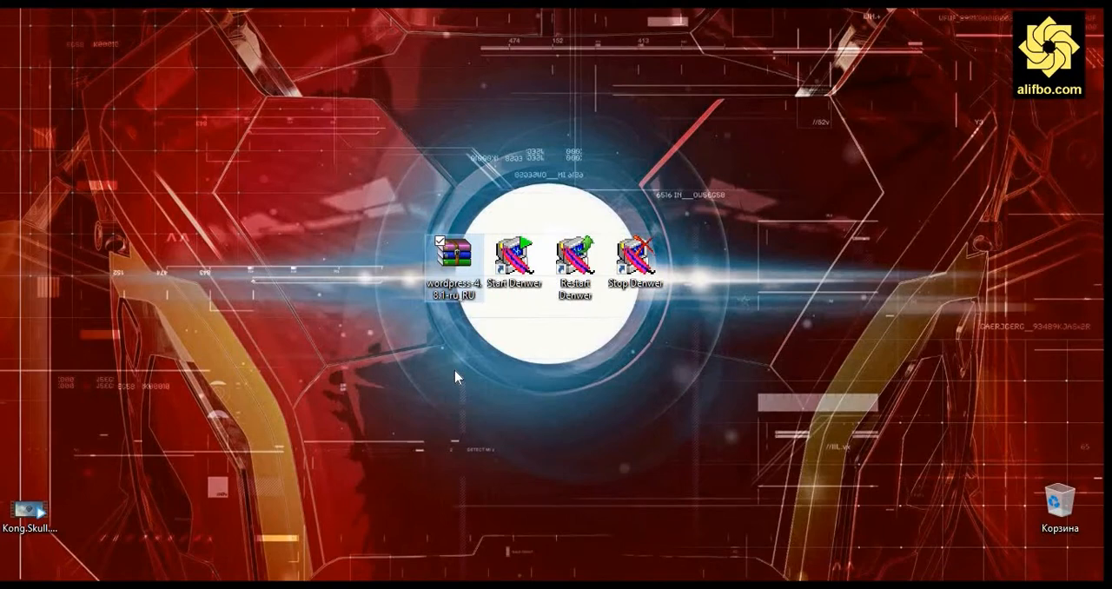
- Create a new folder named somonainav.com inside Z:\home
key("super+e")
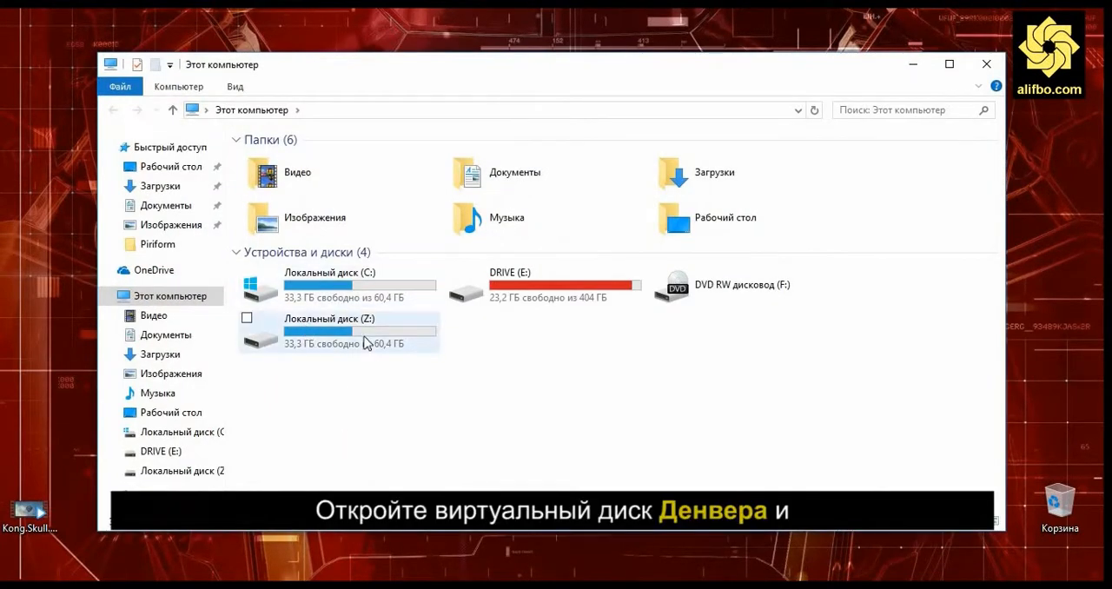
double_click(340, 341)
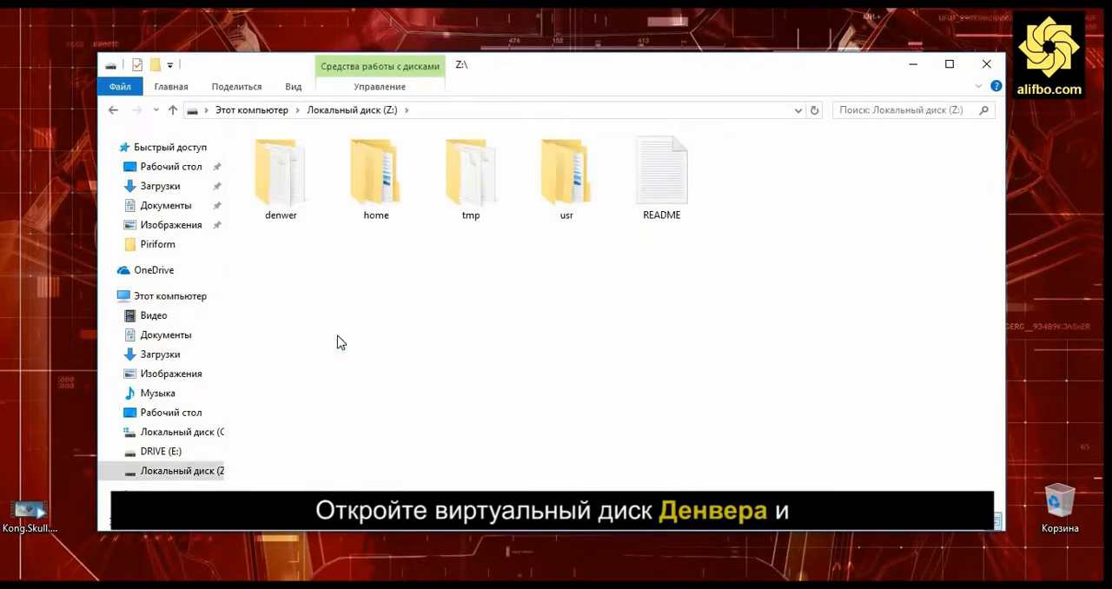
double_click(380, 198)
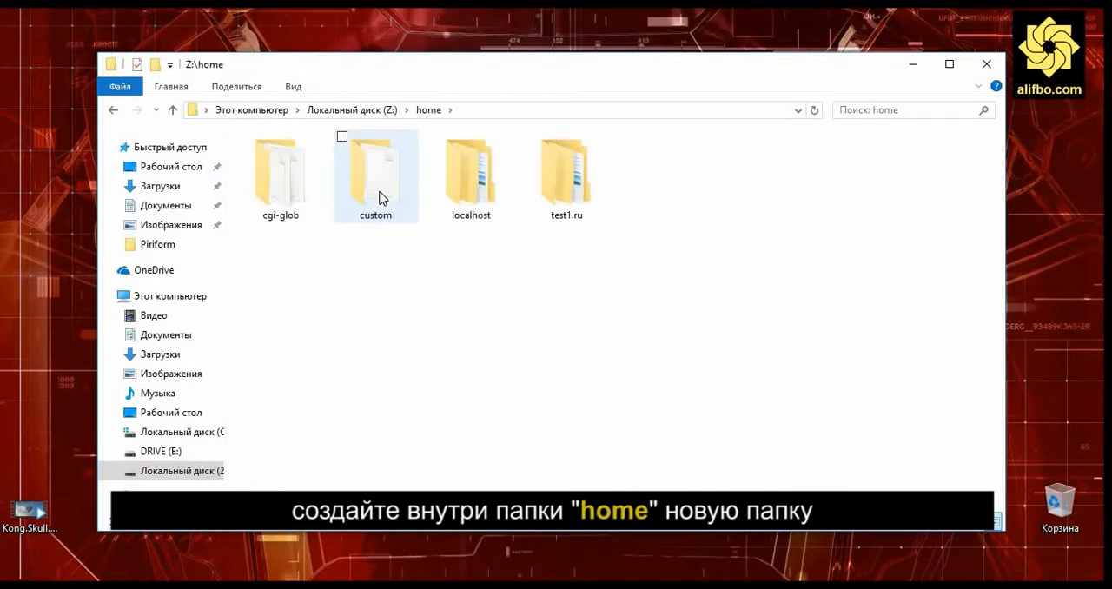
right_click(421, 289)
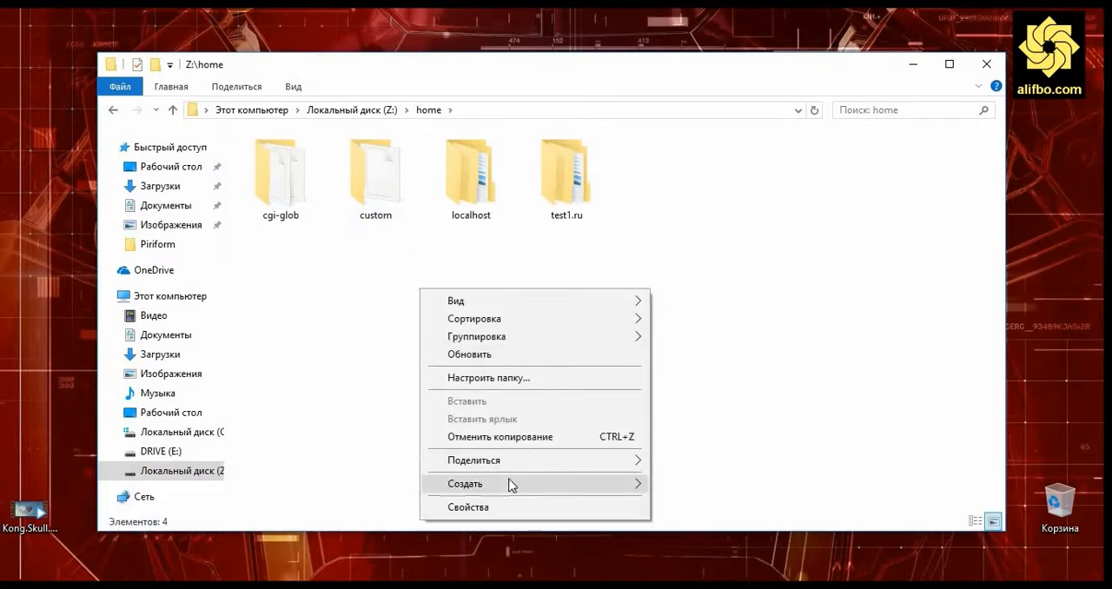
mouse_move(511, 484)
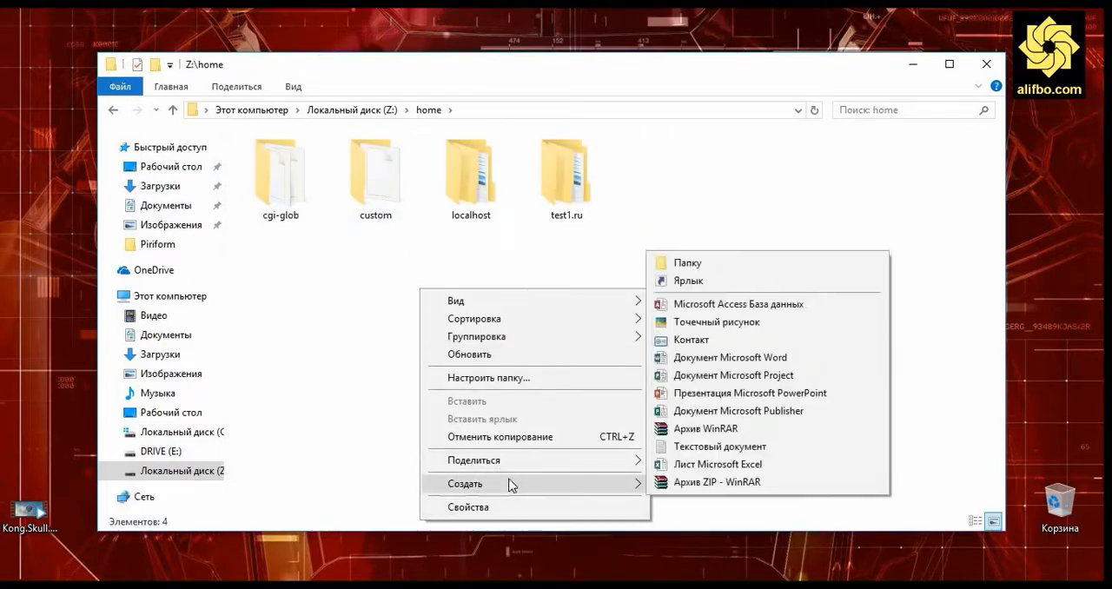
left_click(693, 268)
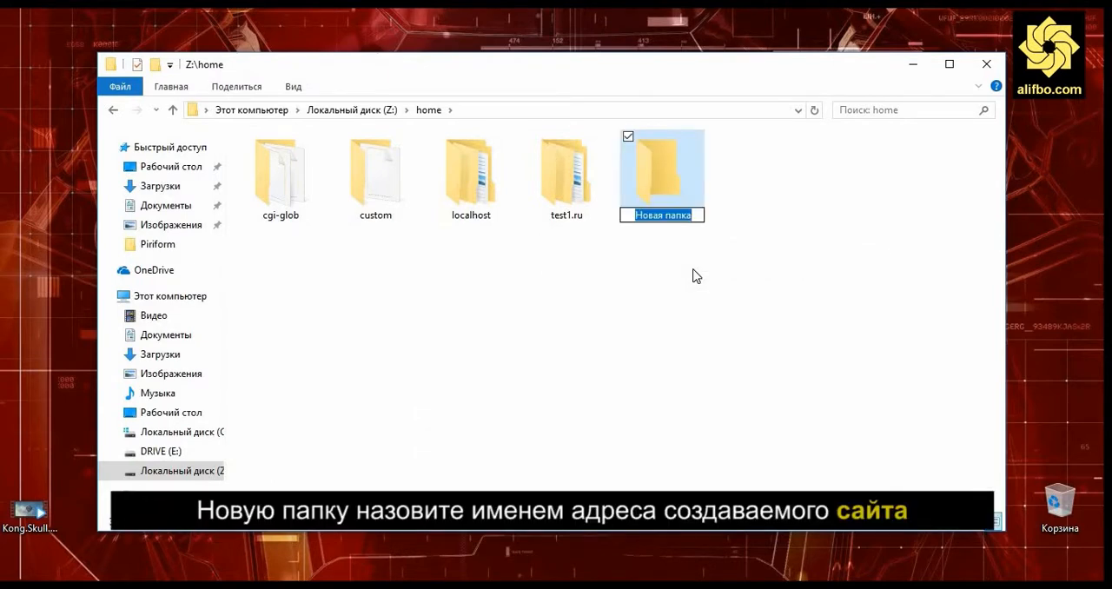
type("s")
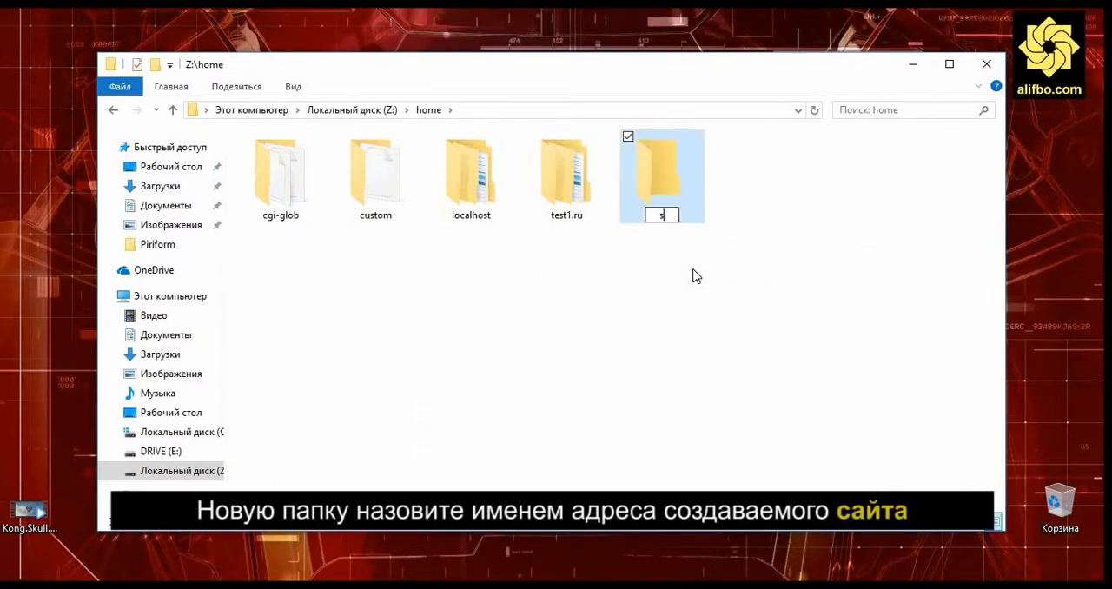
type("omonai")
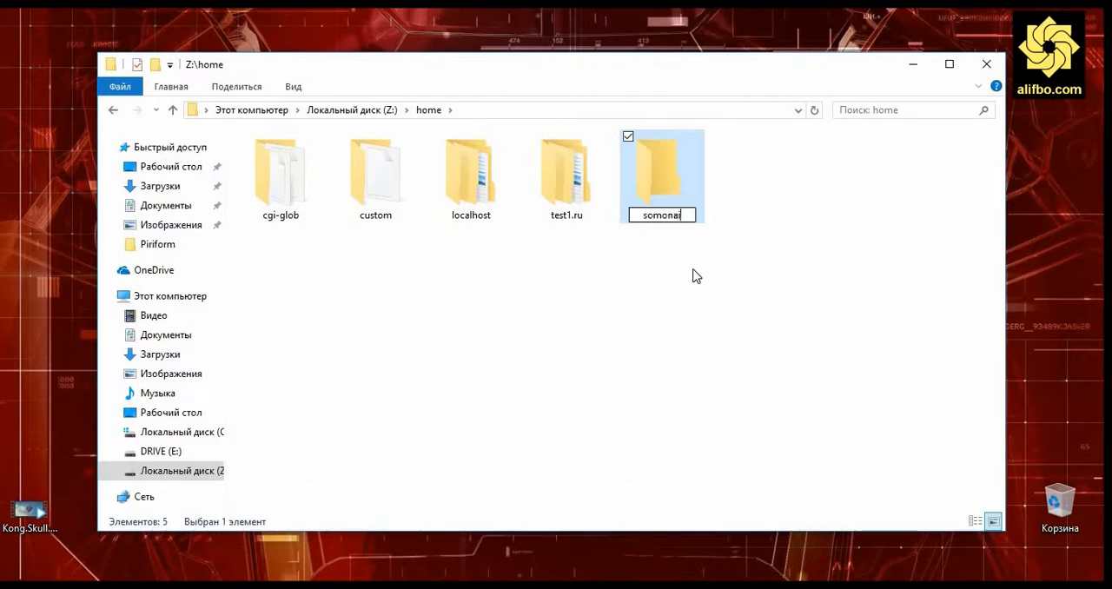
type("nav.com")
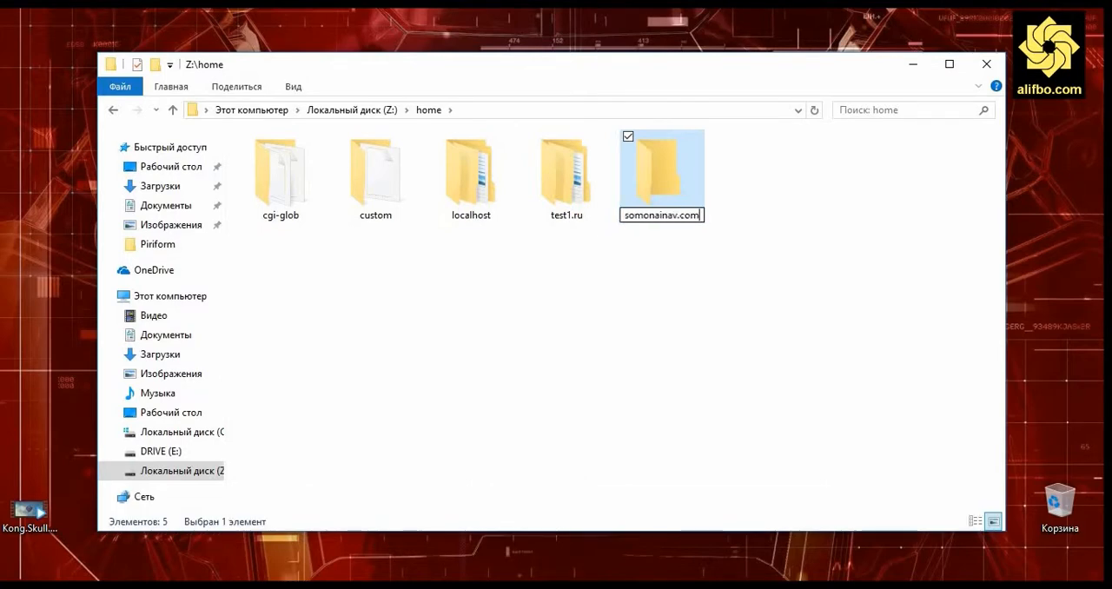
key("Return")
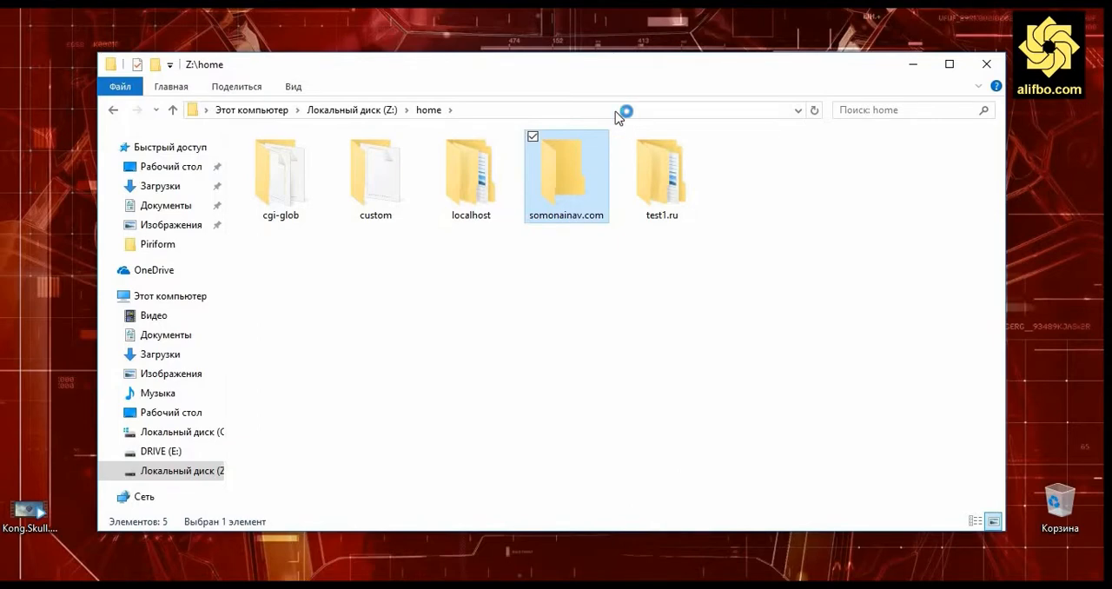
double_click(560, 177)
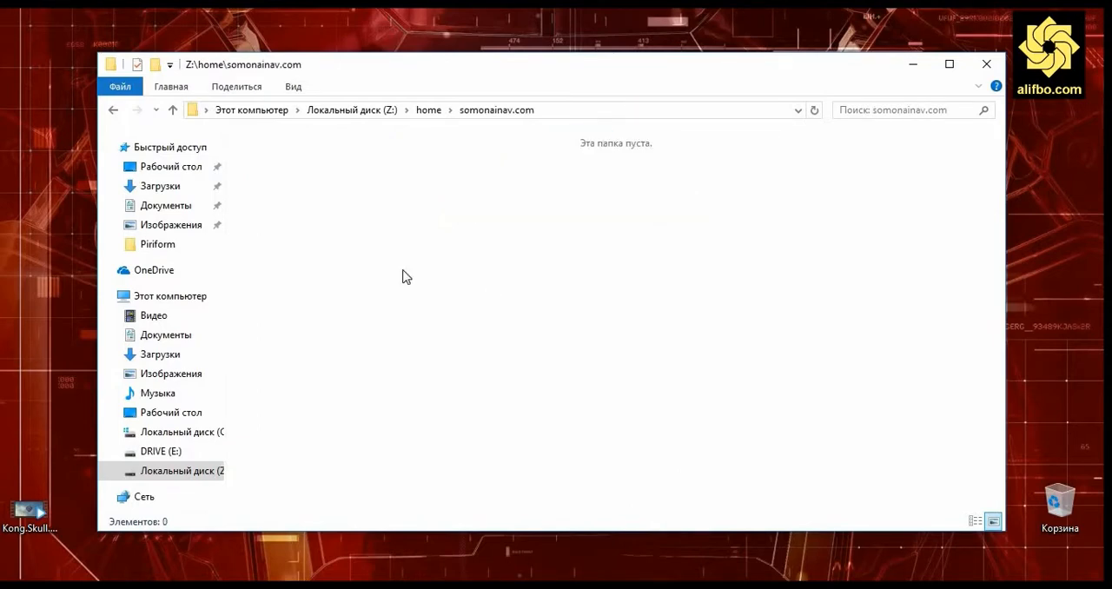
right_click(405, 273)
mouse_move(577, 474)
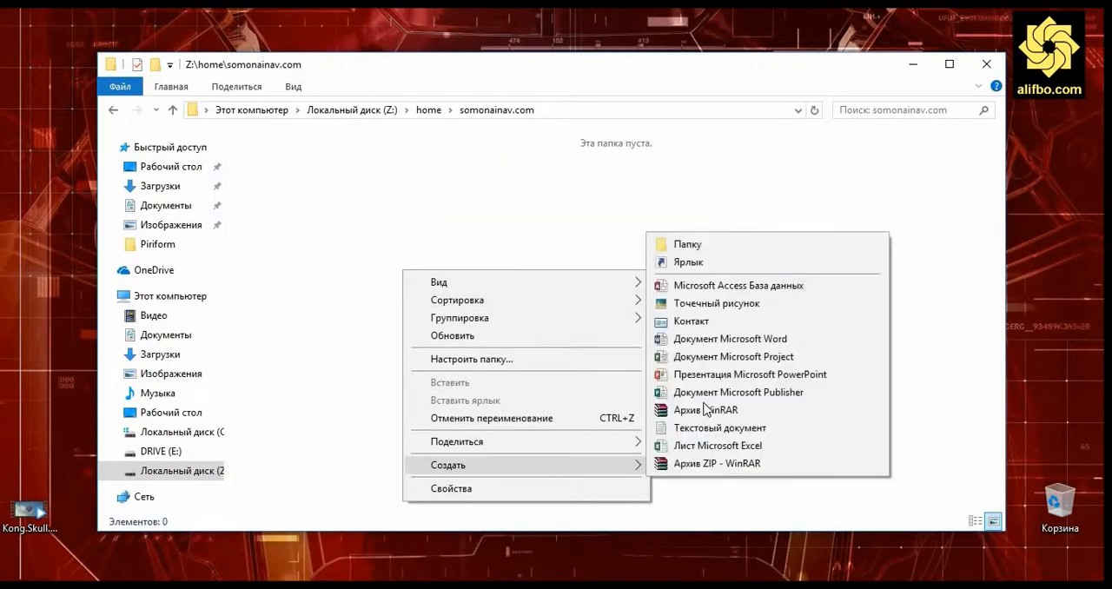
left_click(710, 252)
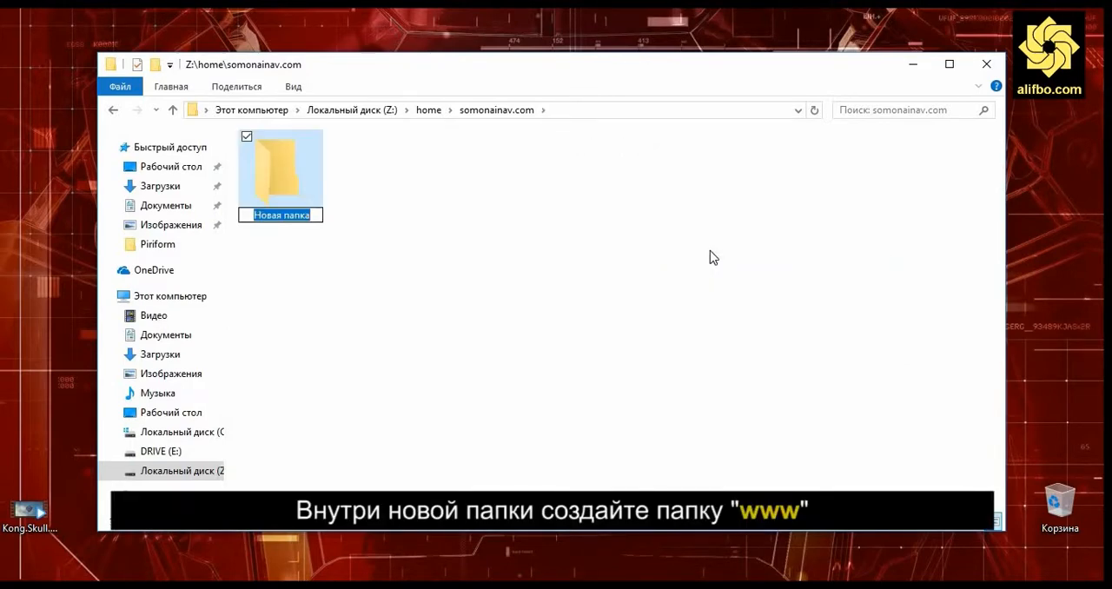
type("www")
key("Return")
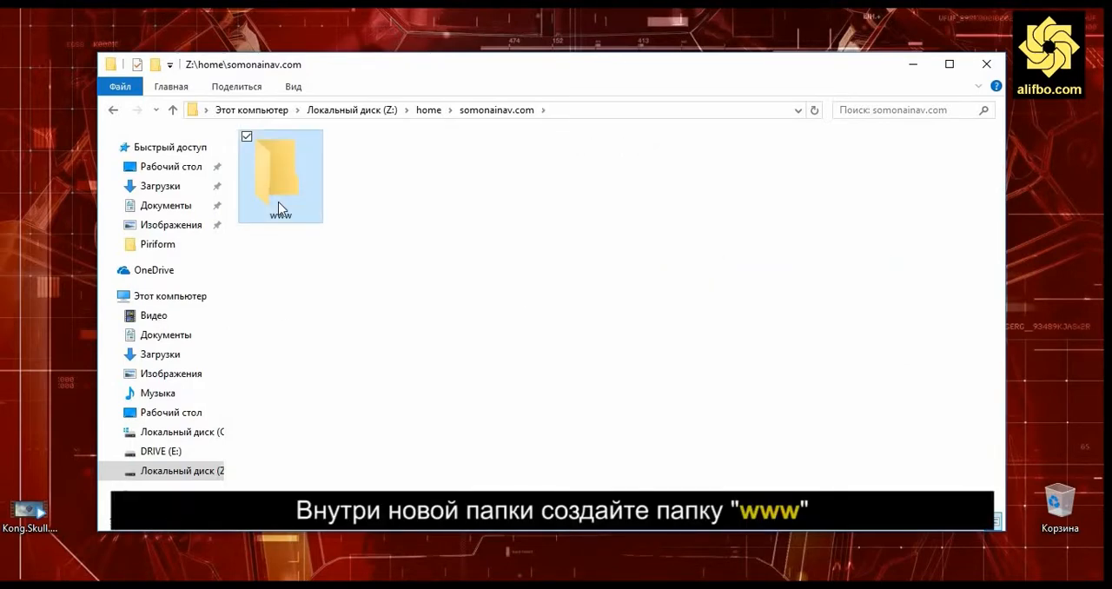
- Extract all files from the archive's wordpress folder into the www folder
right_click(282, 173)
left_click(327, 167)
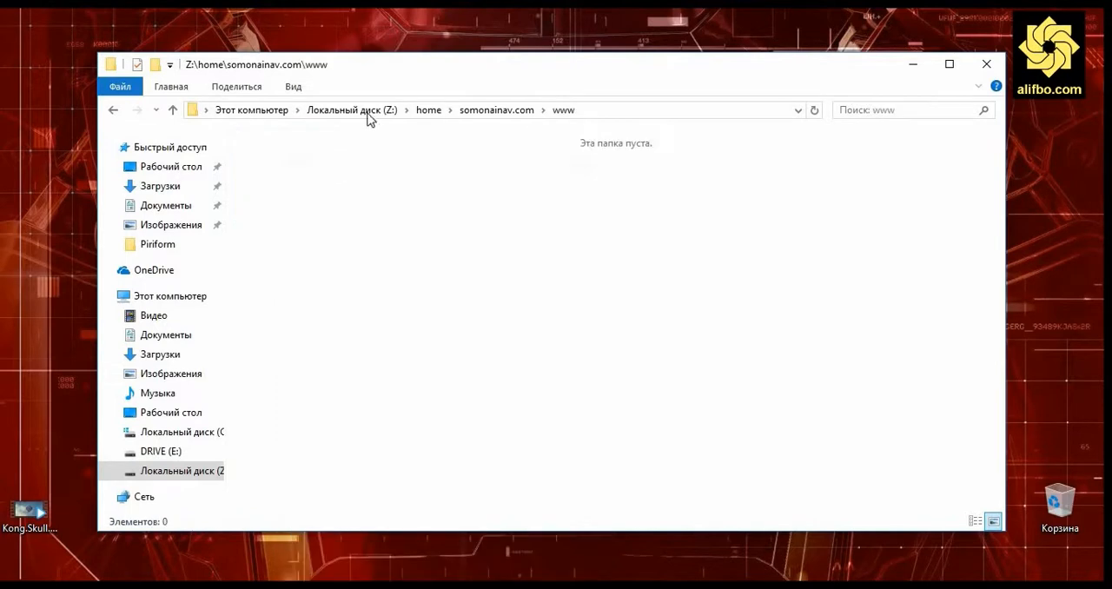
left_click_drag(412, 70, 793, 91)
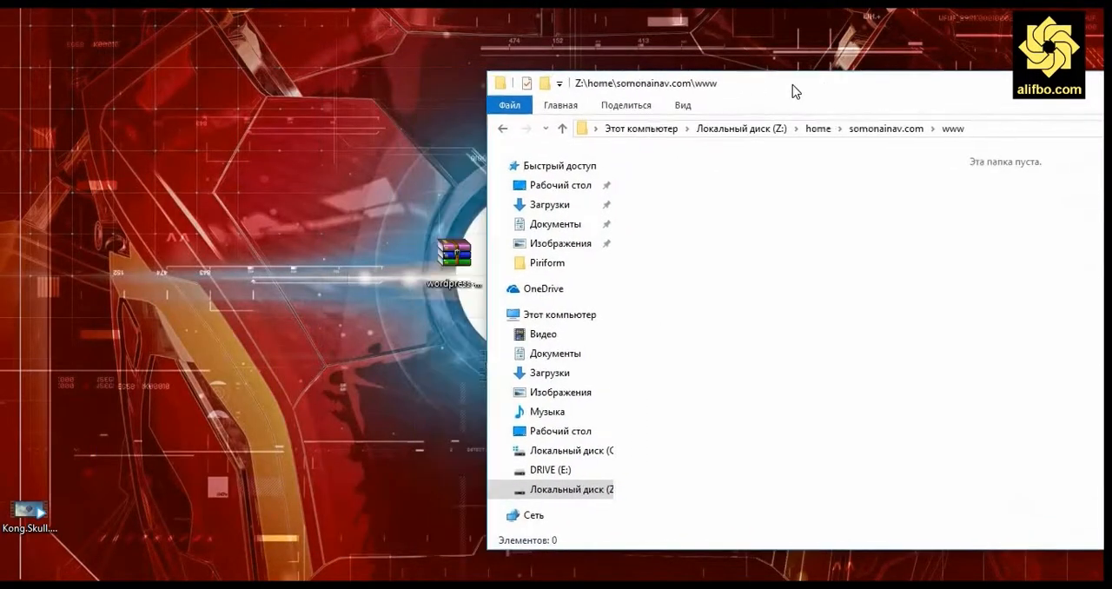
left_click(455, 259)
double_click(455, 259)
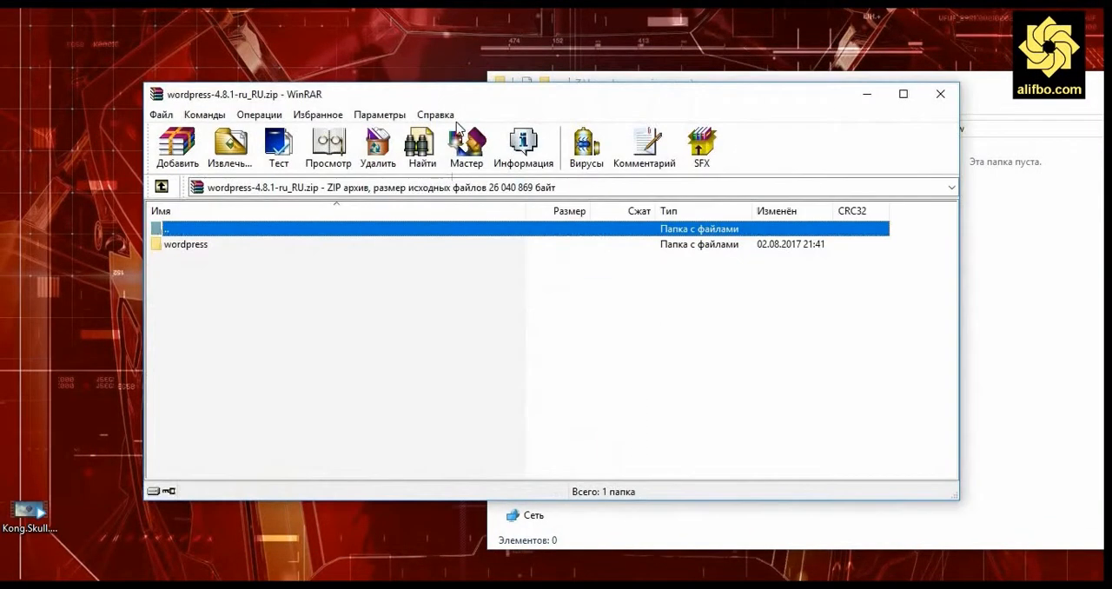
left_click_drag(468, 94, 366, 116)
double_click(26, 427)
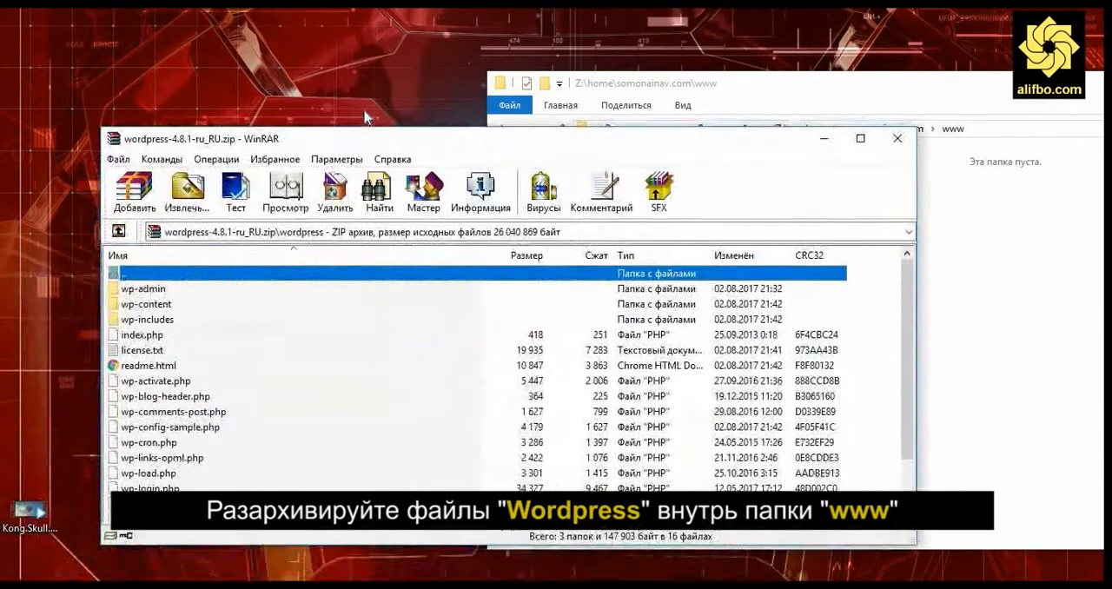
left_click(164, 264)
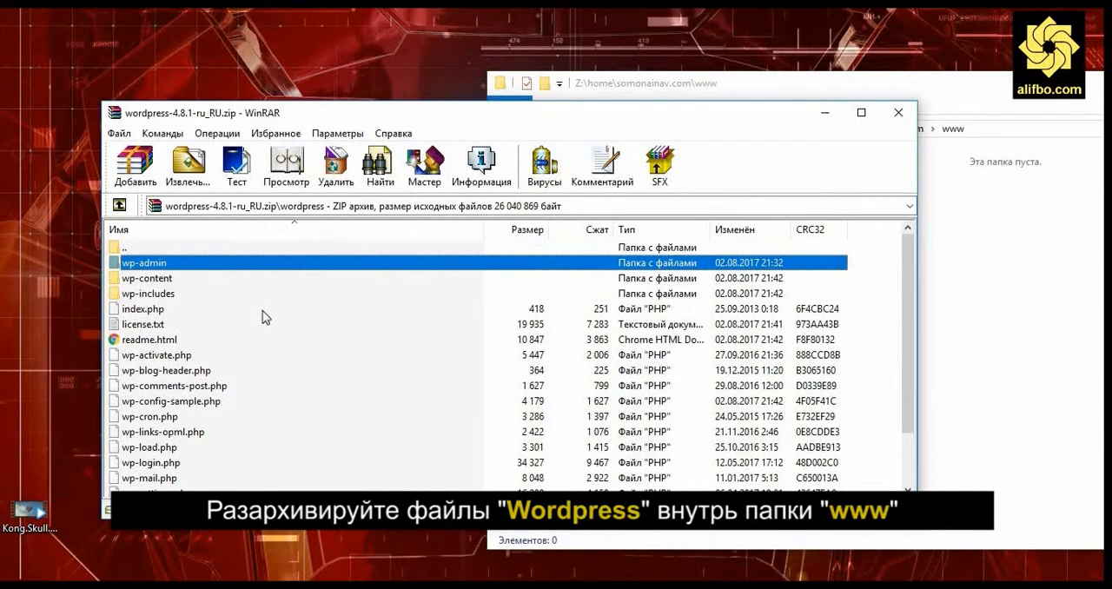
scroll(262, 312, "down", 2)
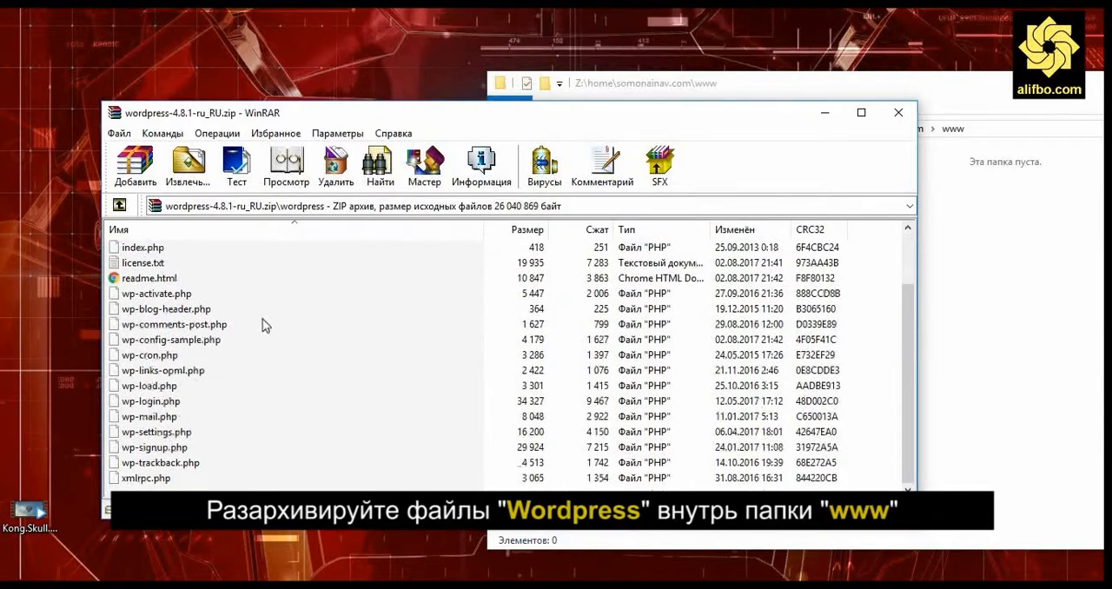
left_click(170, 484, "shift")
left_click_drag(169, 484, 980, 358)
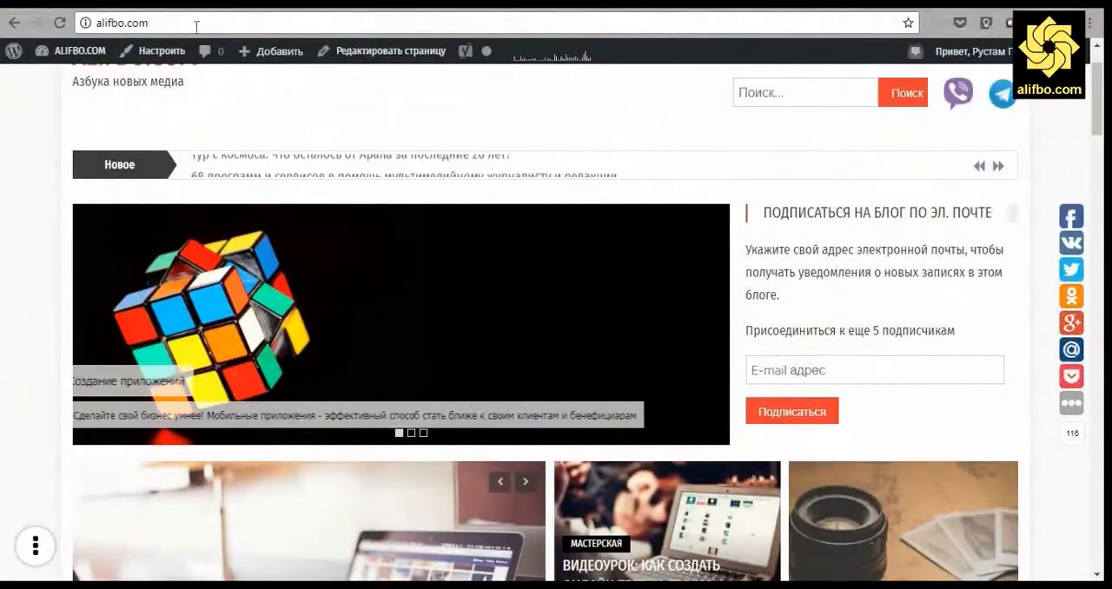
- Open localhost/tools/phpmyadmin/ in a new browser tab
key("ctrl+t")
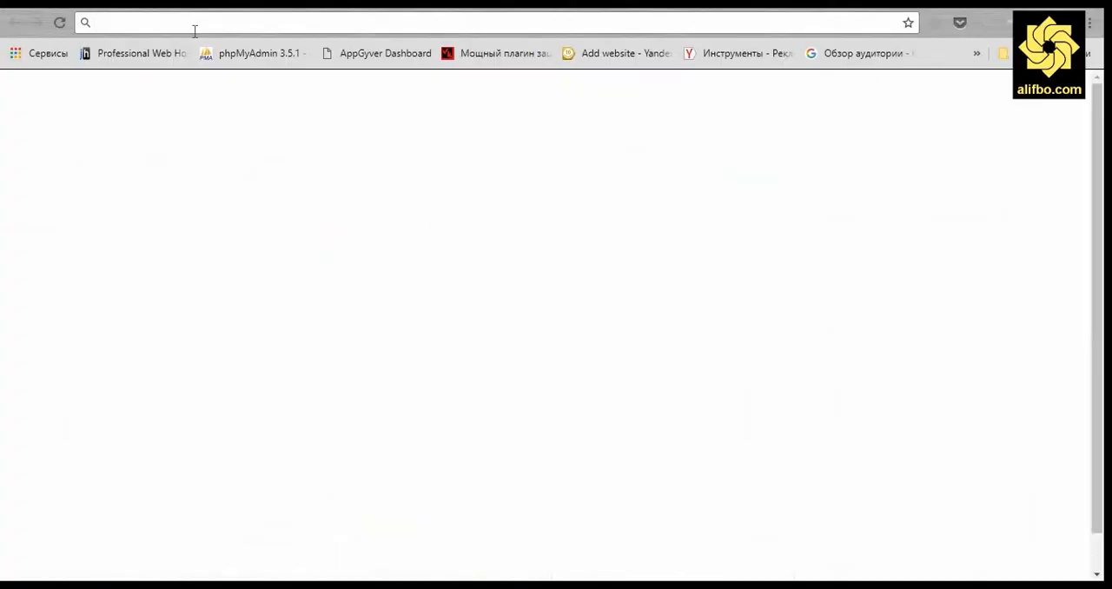
type("local")
key("Down")
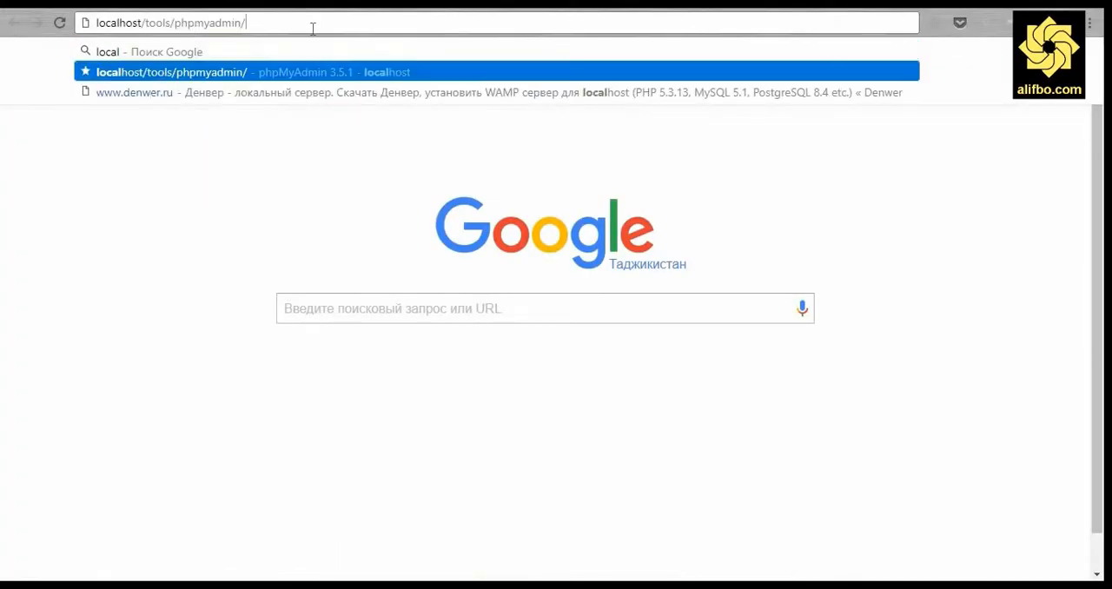
left_click_drag(275, 28, 137, 181)
key("Return")
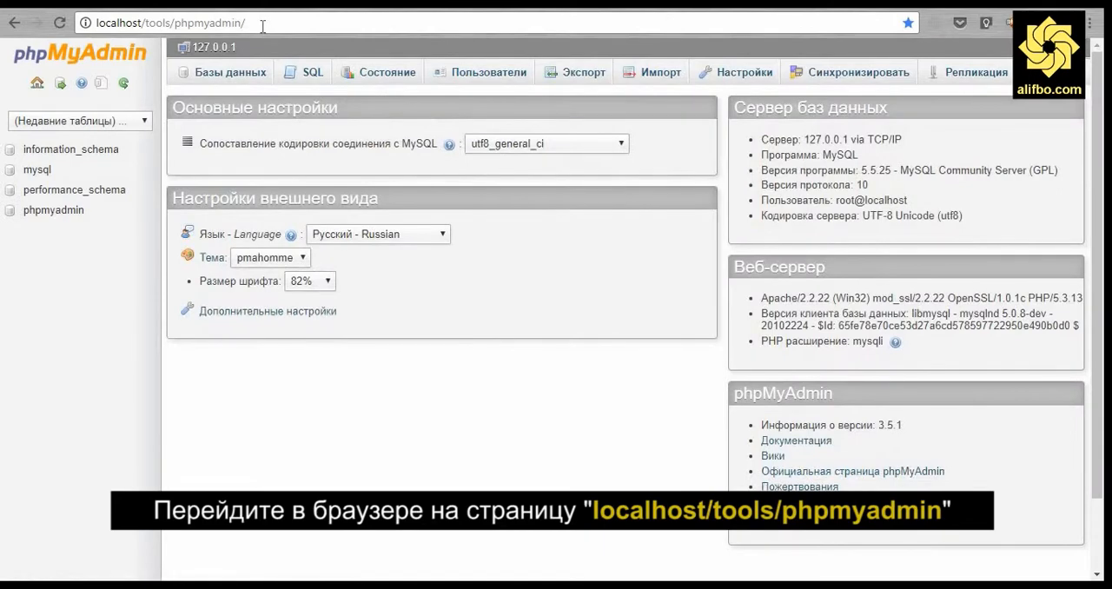
- Create a new database named somona in phpMyAdmin's Databases section
left_click(223, 82)
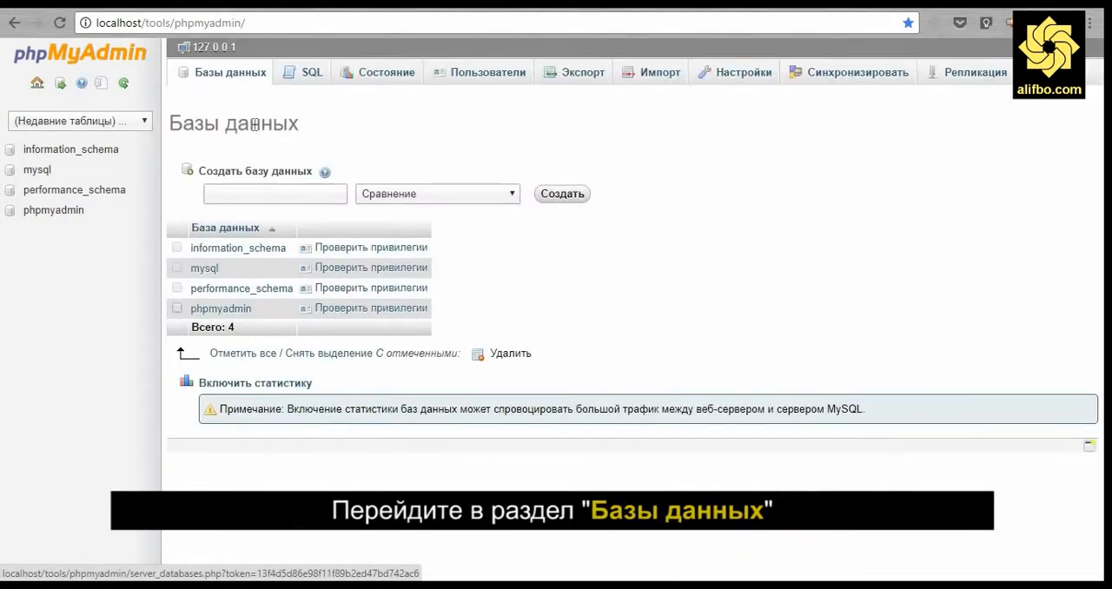
left_click(283, 193)
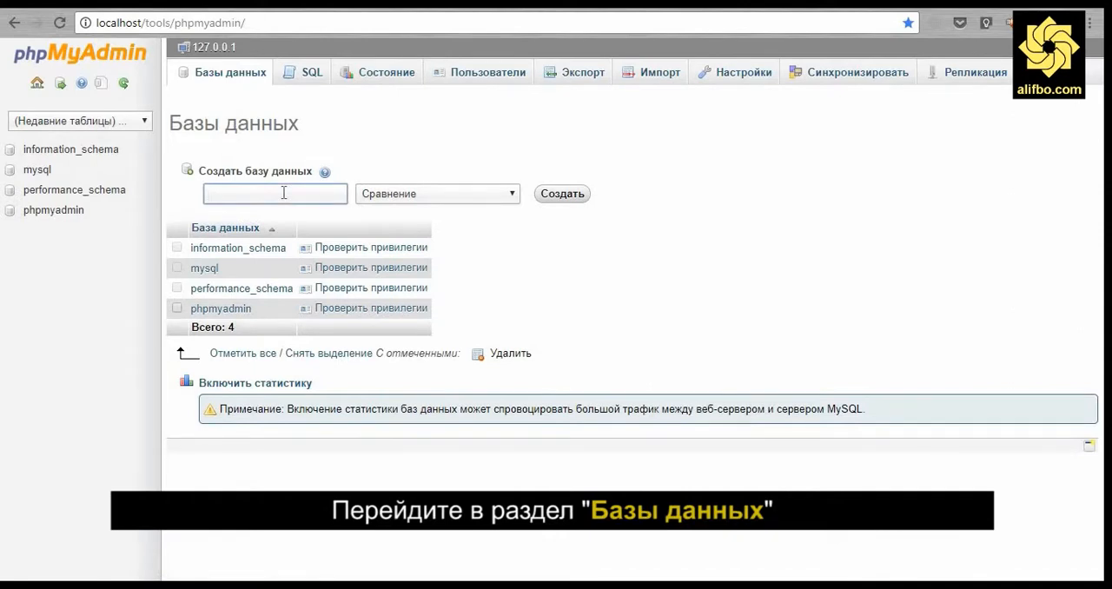
type("somo")
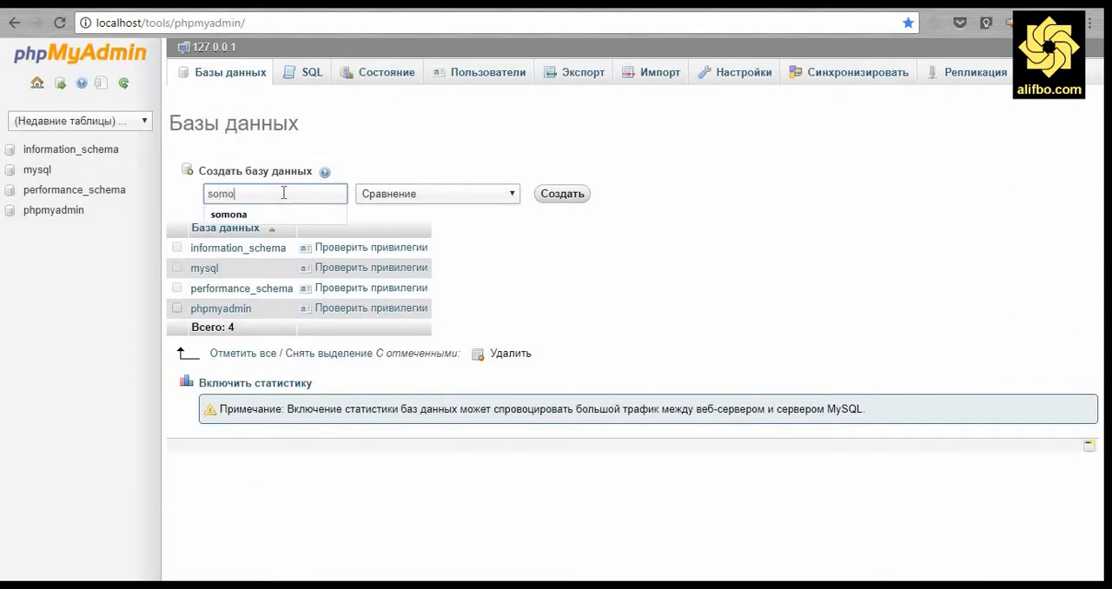
type("na")
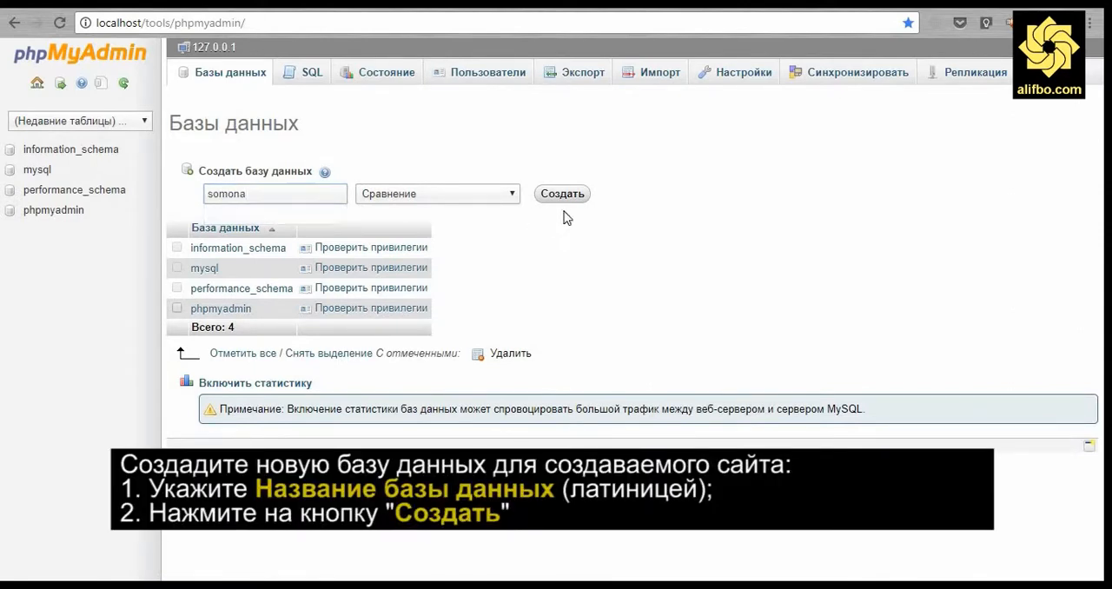
left_click(571, 199)
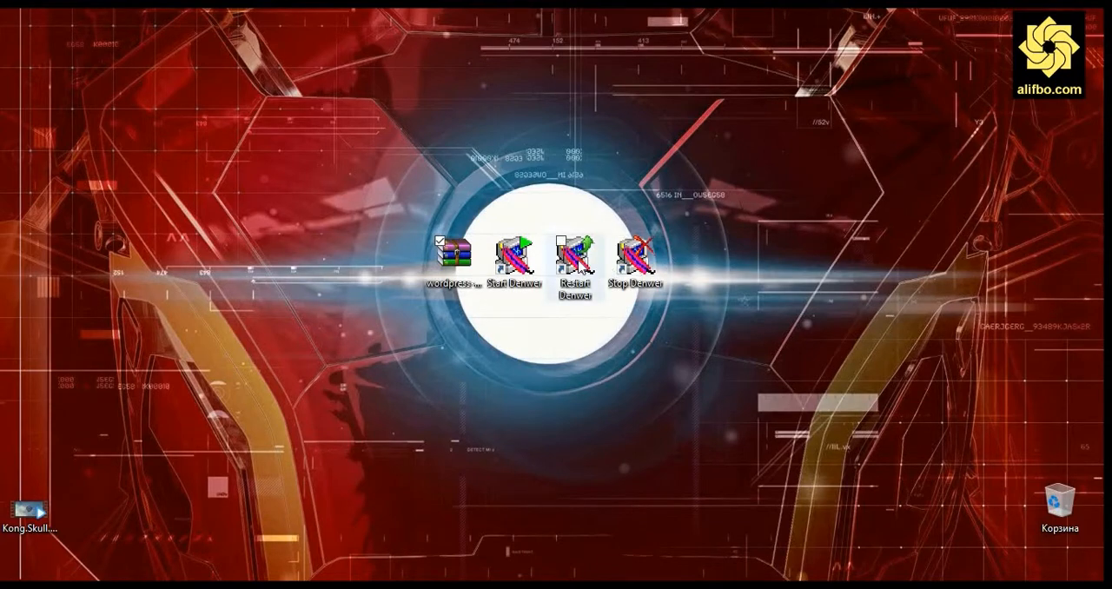
- Restart Denwer from its desktop shortcut
double_click(577, 259)
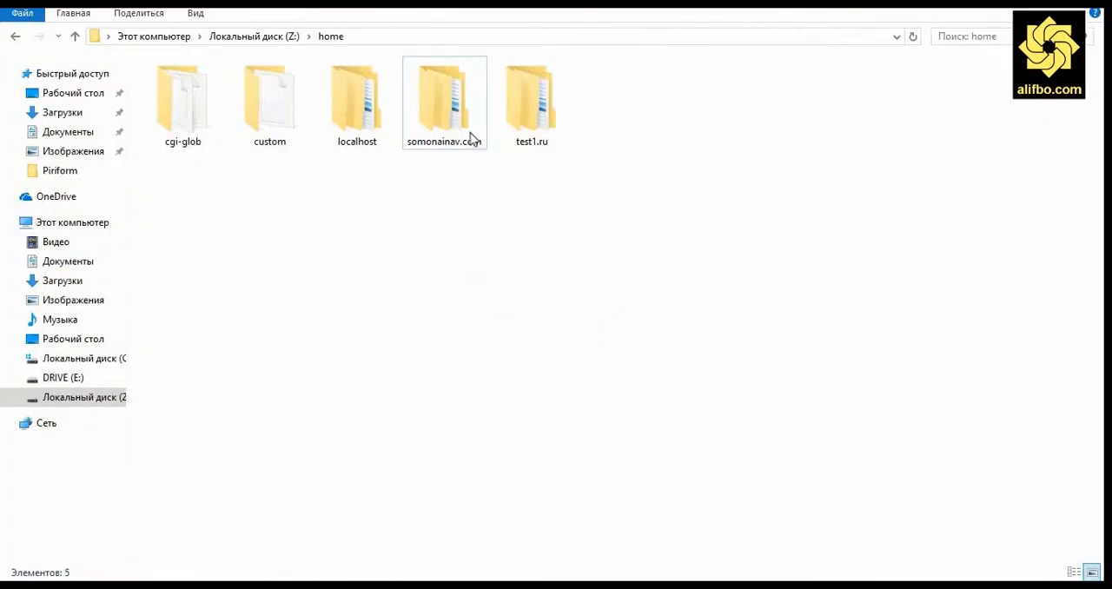
left_click(450, 148)
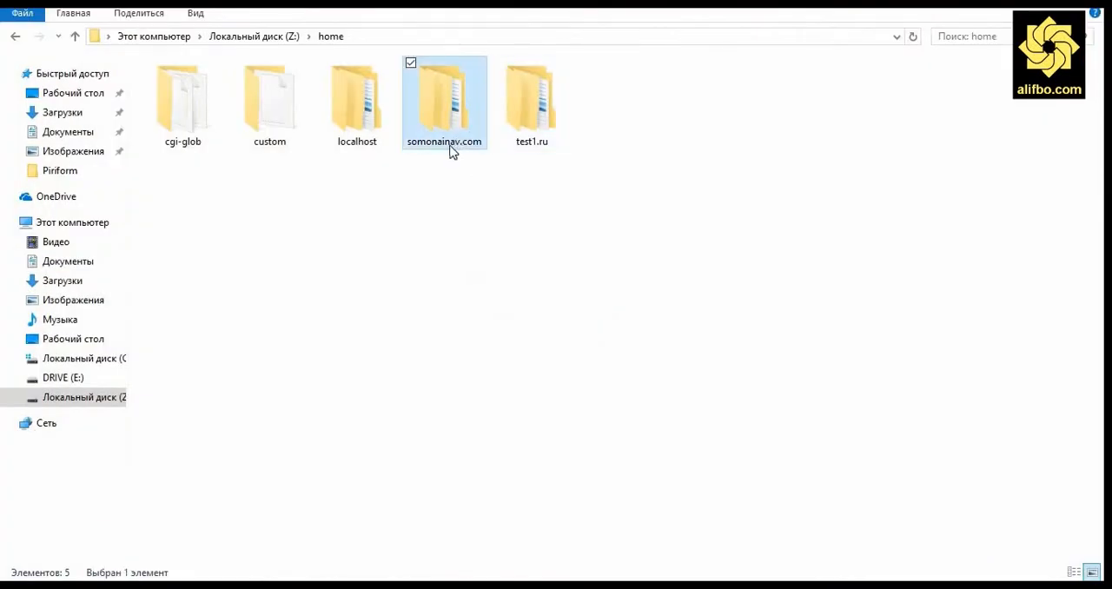
- Copy the somonainav.com folder's name from the home folder
left_click(451, 148)
right_click(451, 150)
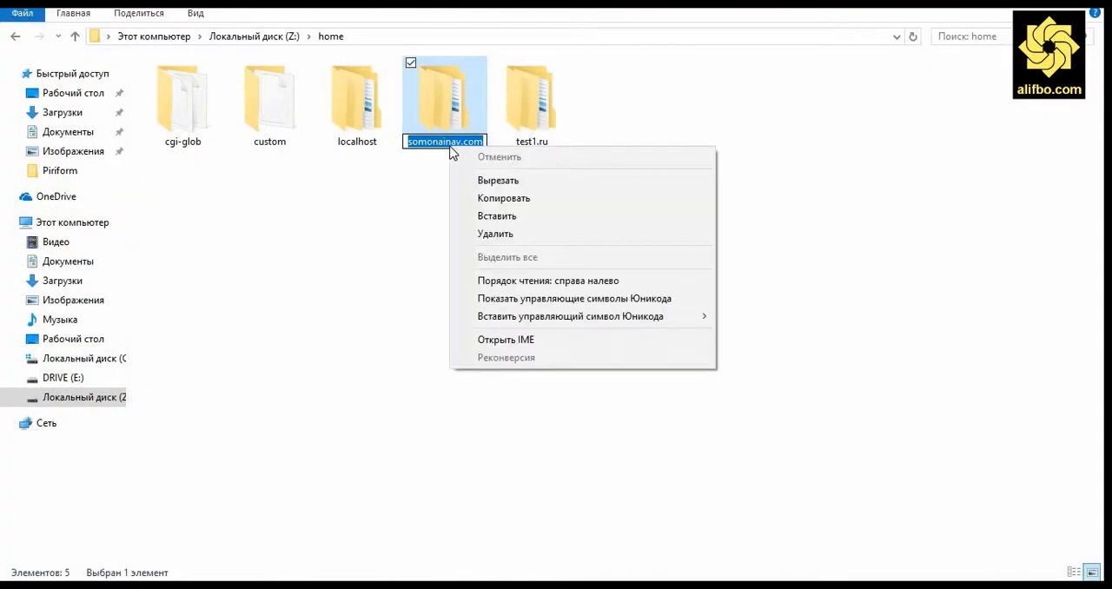
left_click(501, 198)
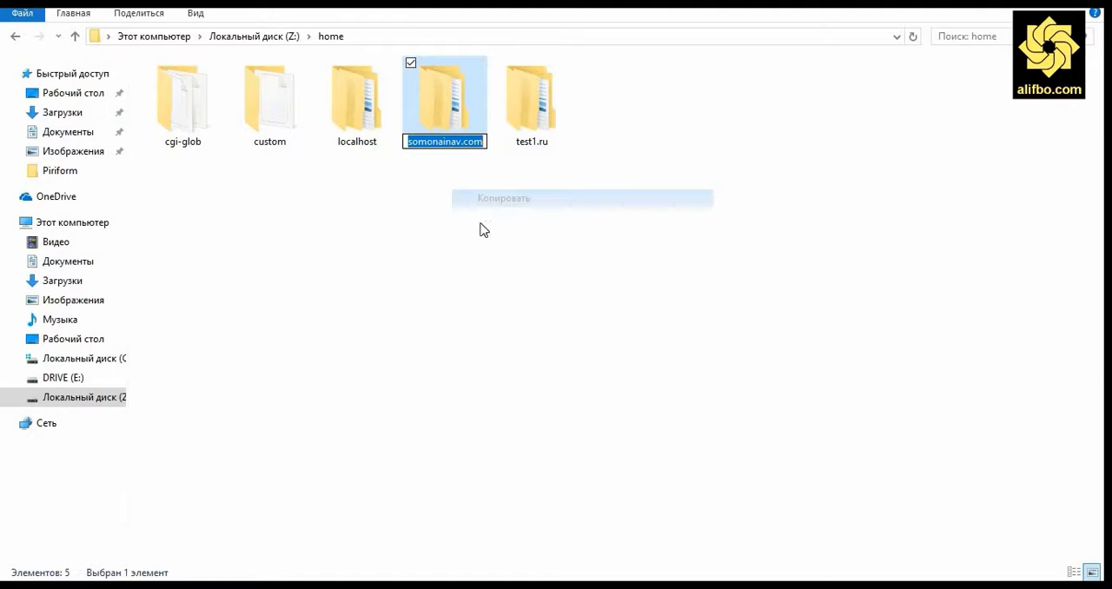
left_click(396, 374)
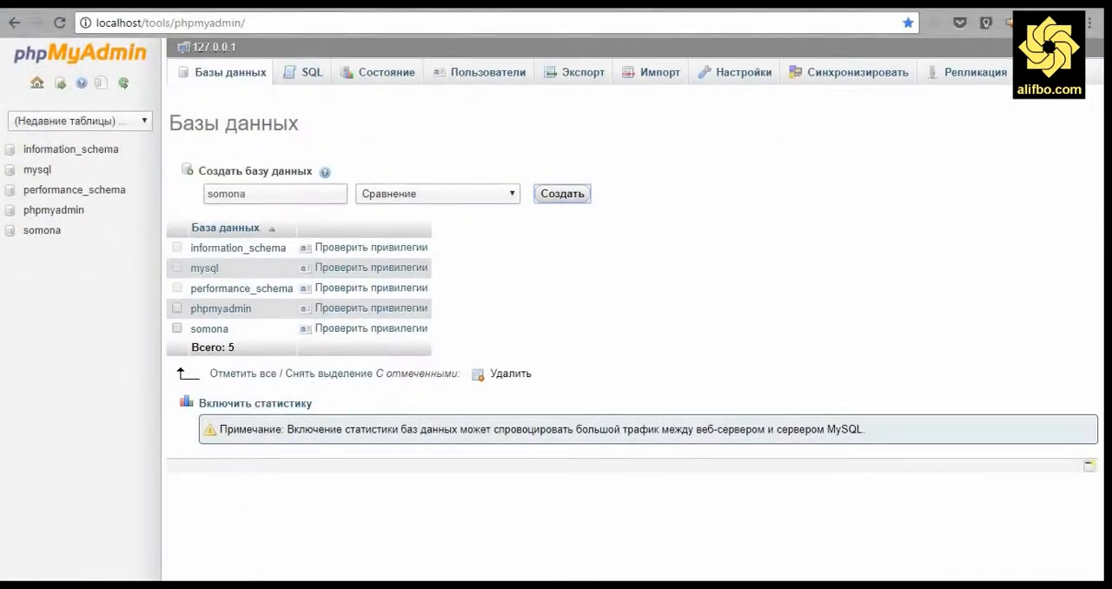
- Open a new browser tab and go to the pasted somonainav.com address
key("ctrl+t")
right_click(318, 24)
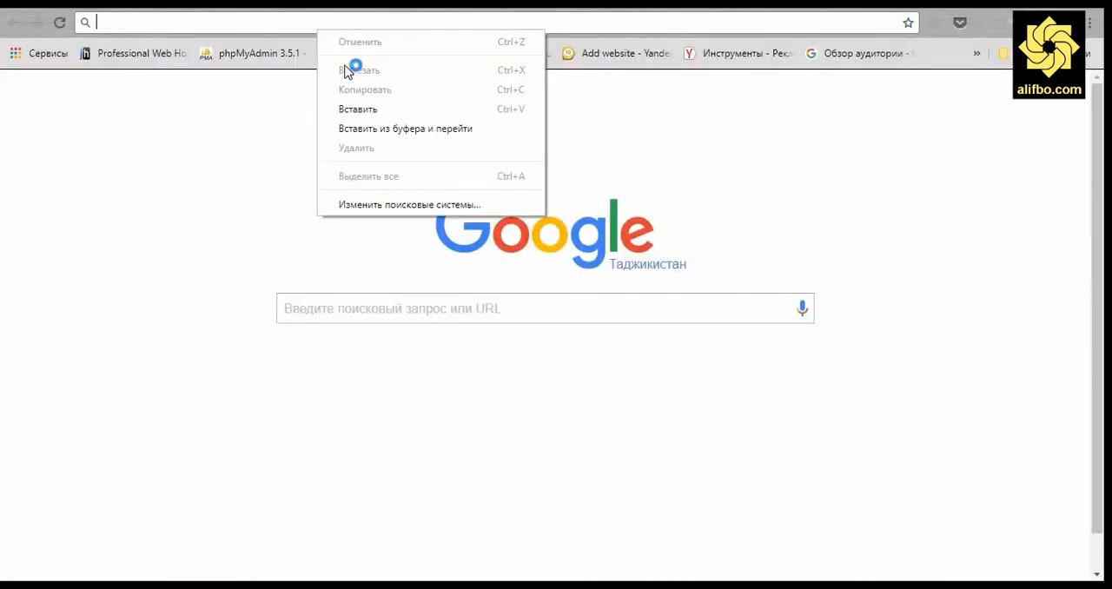
left_click(356, 111)
key("Return")
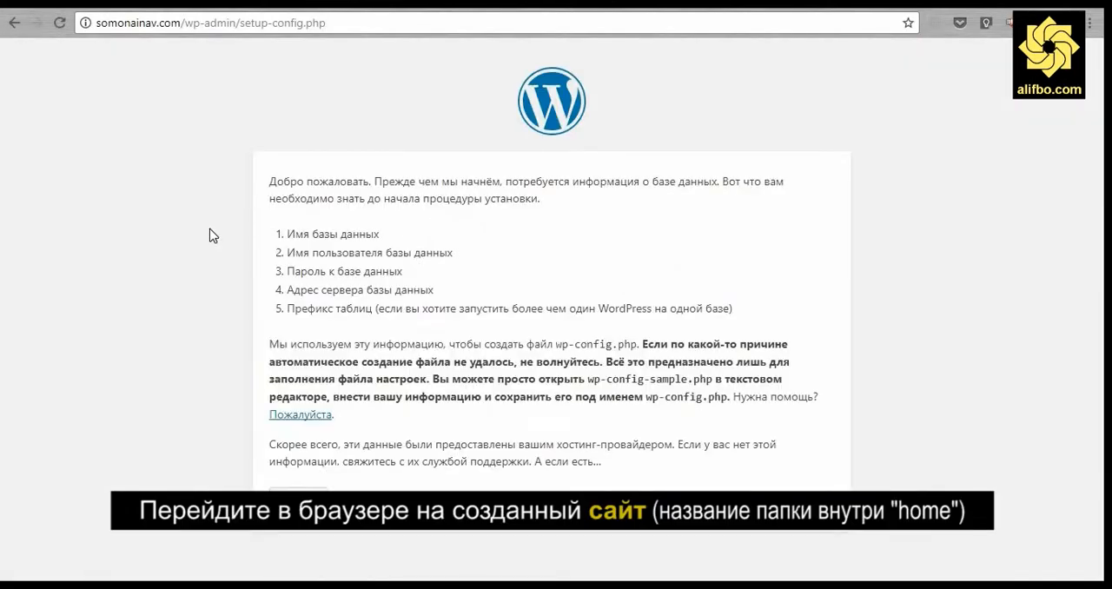
- Start the WordPress configuration and enter somona as the database name
left_click(298, 498)
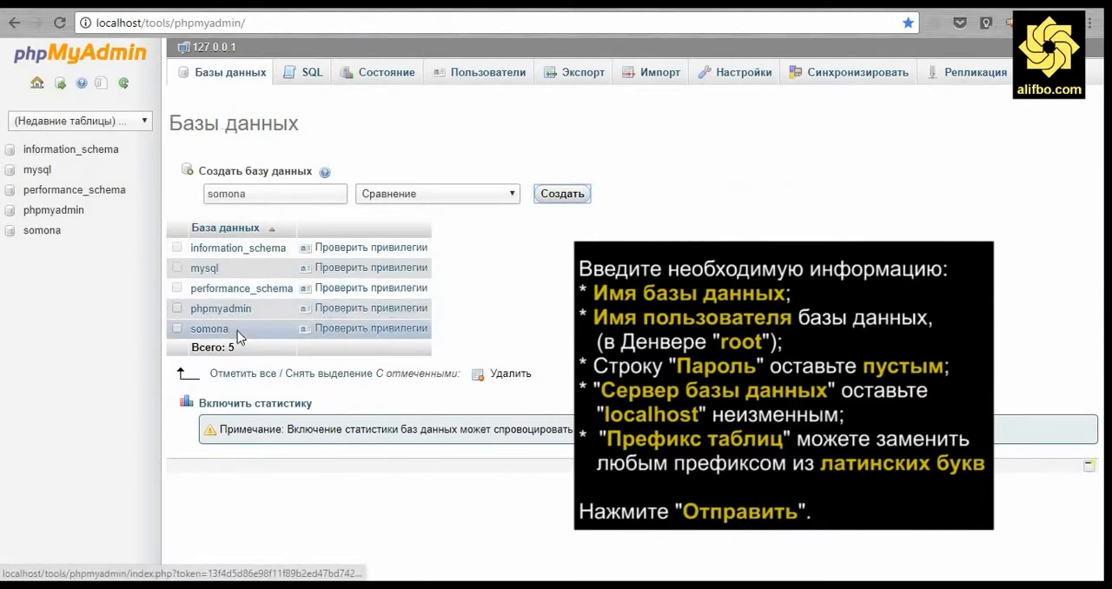
left_click_drag(237, 331, 190, 330)
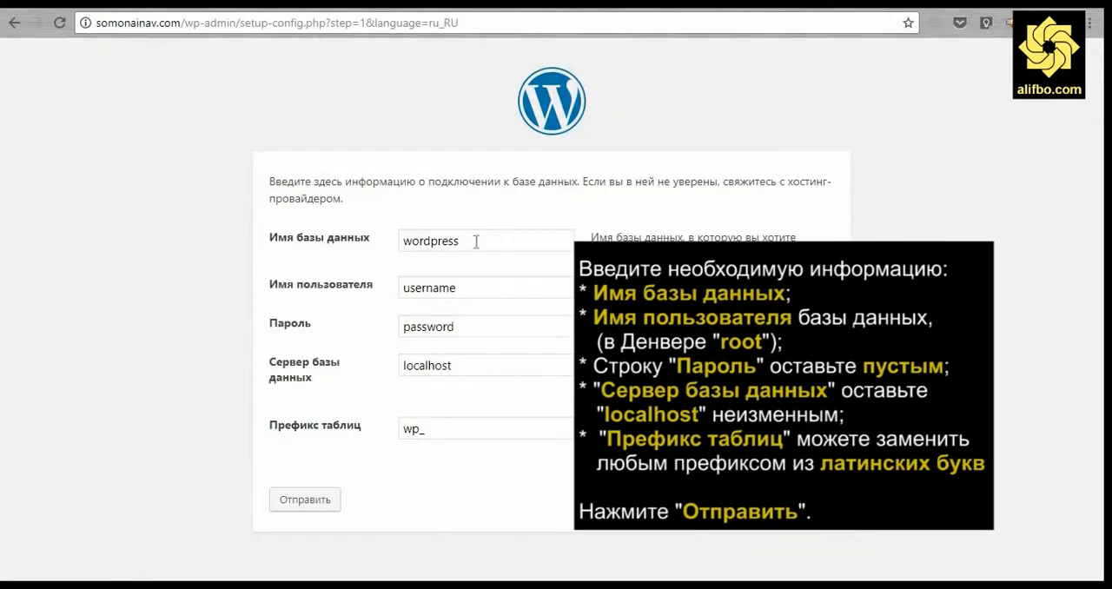
left_click_drag(476, 242, 372, 238)
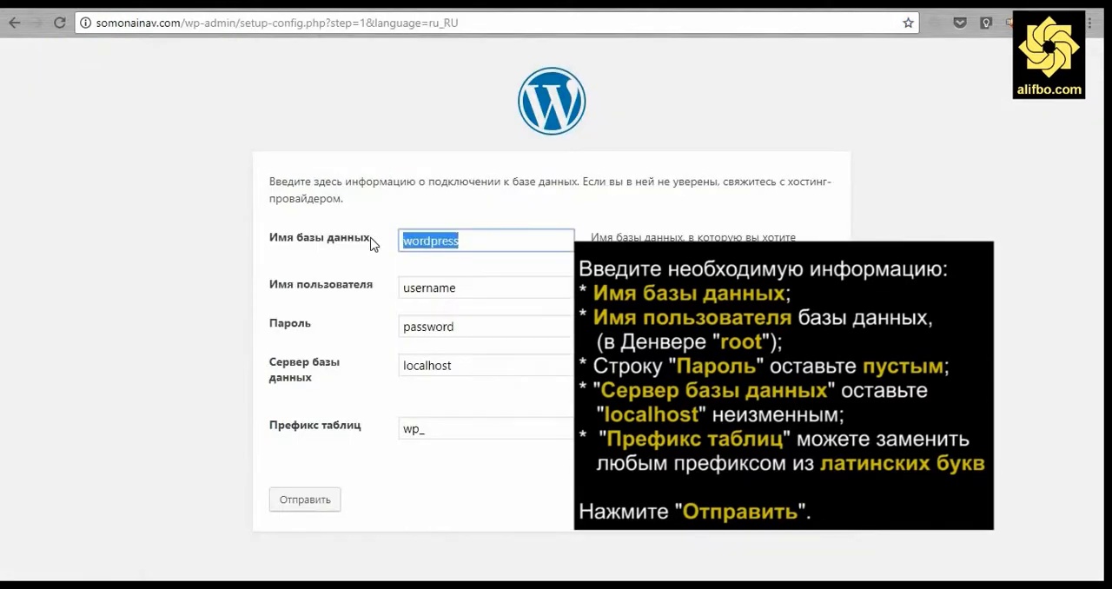
type("somona")
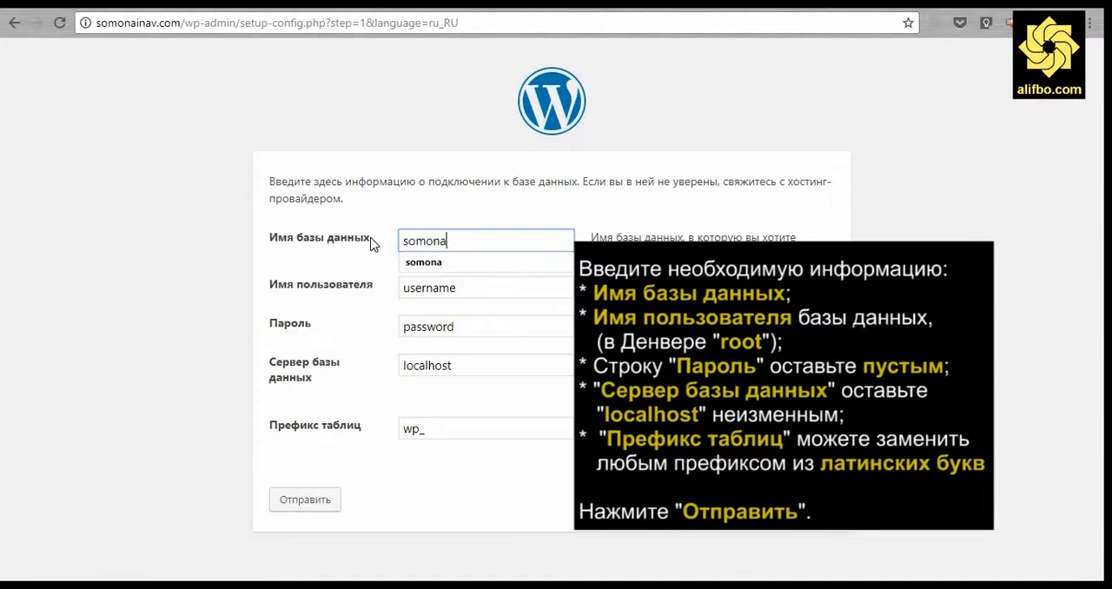
left_click(358, 261)
- Set the database username to root
left_click_drag(270, 285, 366, 296)
left_click_drag(463, 295, 380, 293)
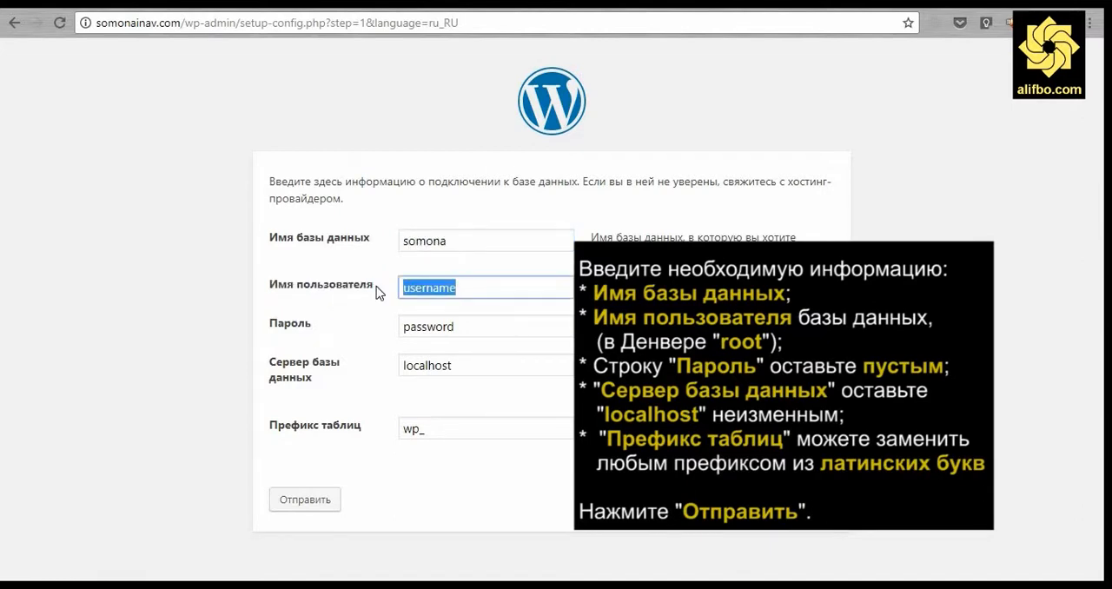
type("root")
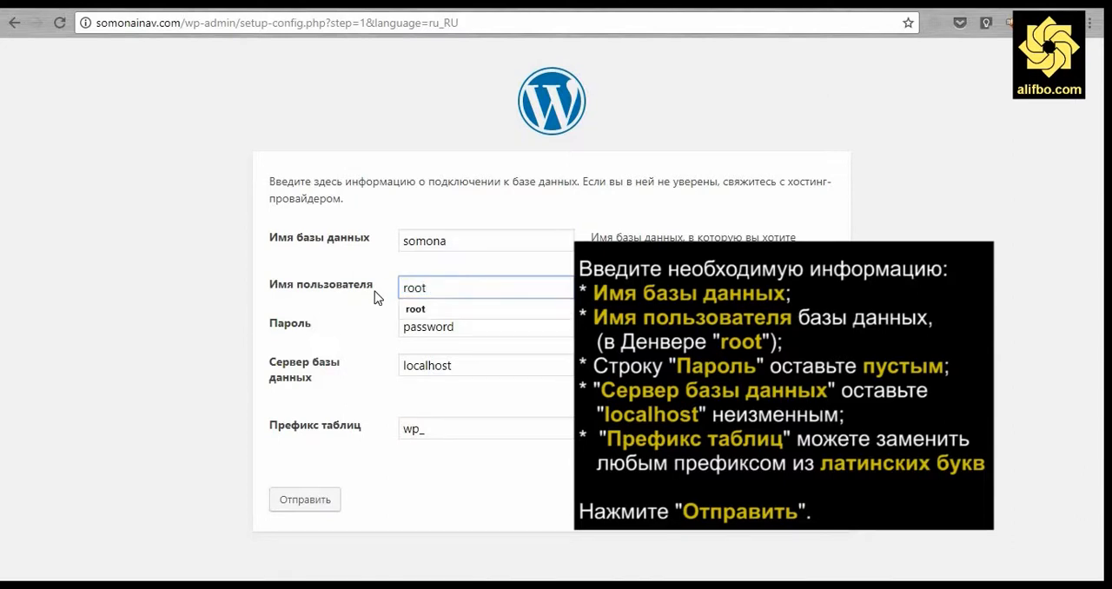
- Clear the database password field, leaving it empty
left_click(391, 311)
double_click(437, 330)
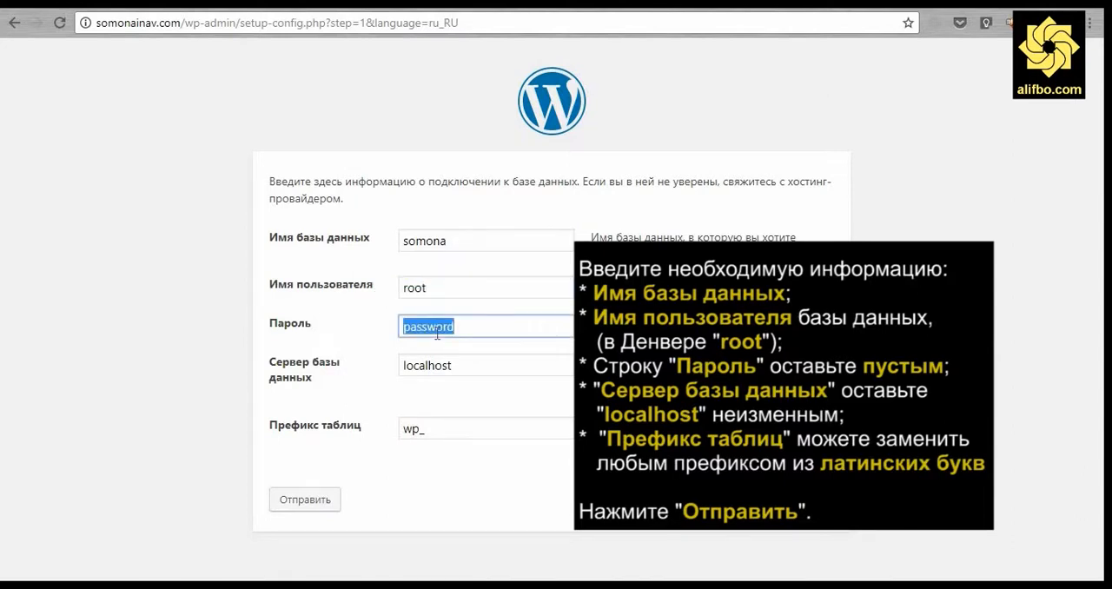
key("BackSpace")
- Set the table prefix to sn_ and submit the connection details
left_click(425, 426)
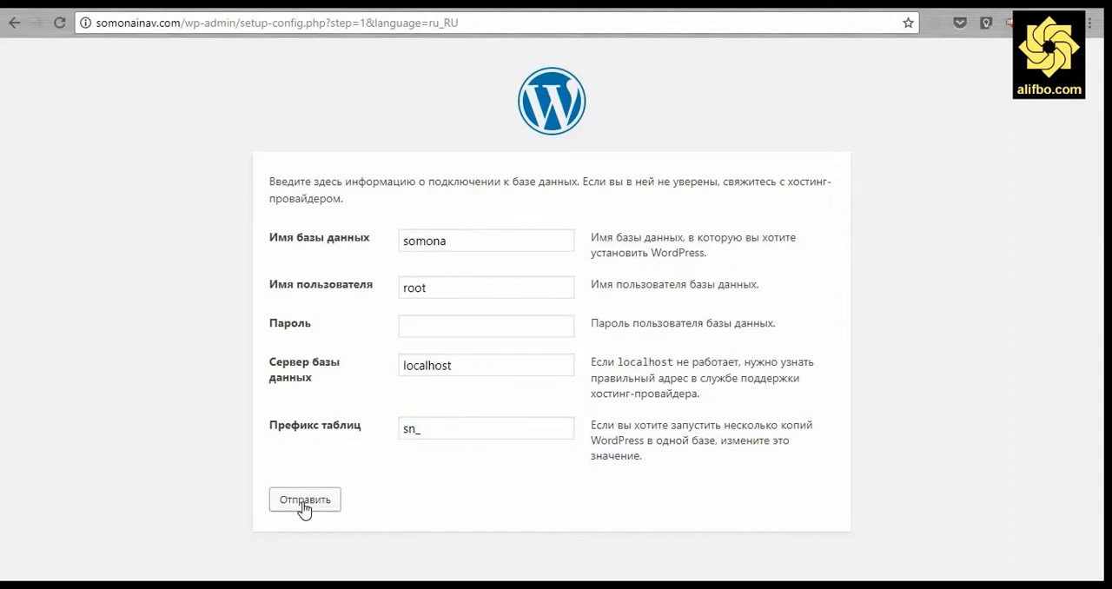
left_click(304, 503)
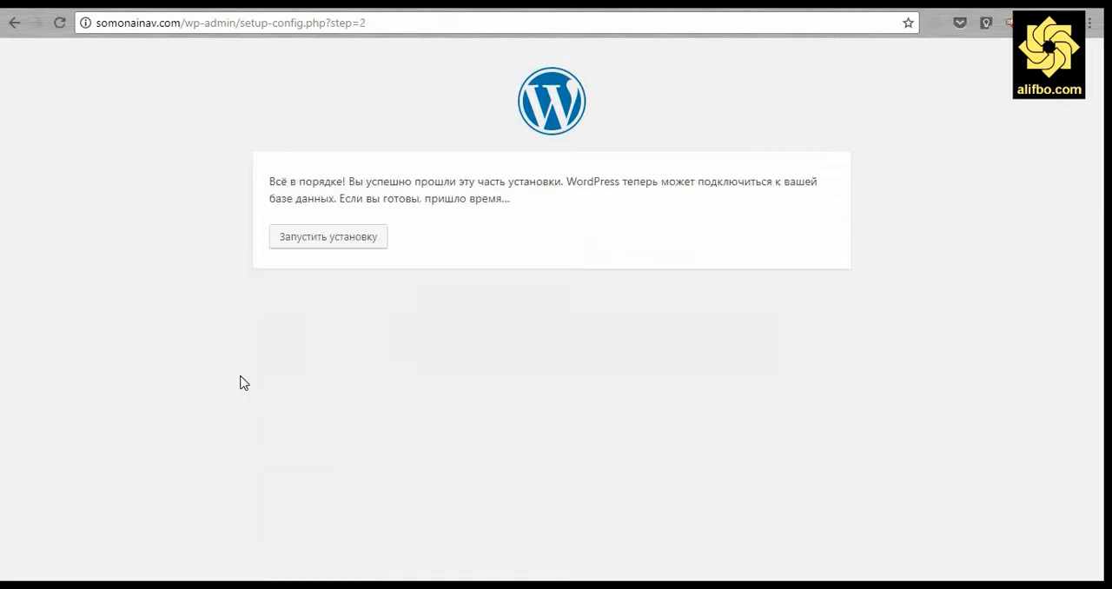
- Launch the WordPress installation
left_click_drag(269, 183, 348, 181)
left_click(333, 239)
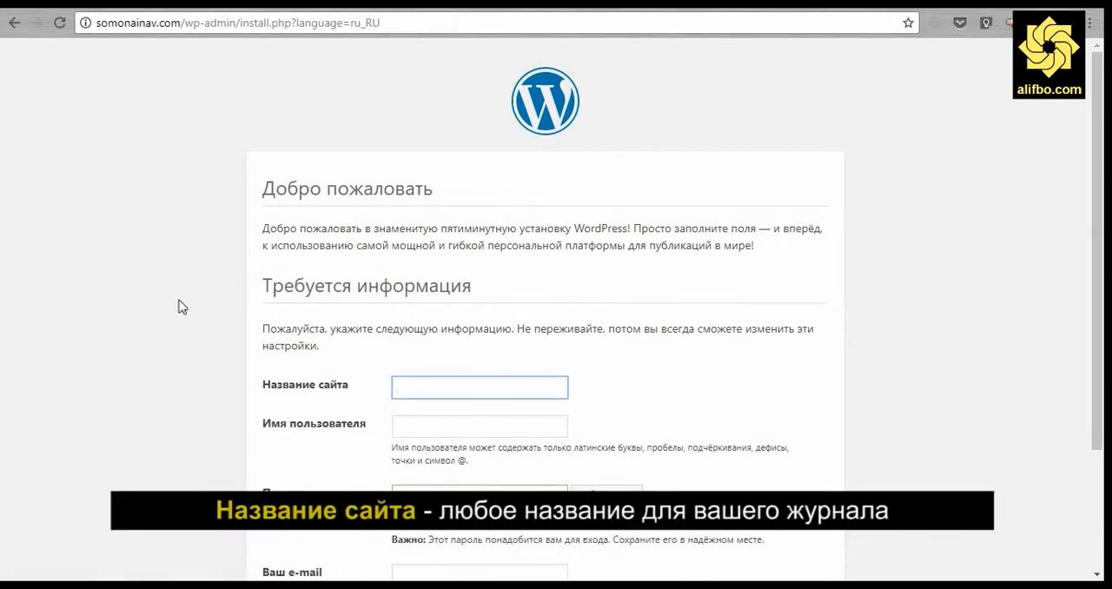
- Enter Сомонаи нав as the site title
scroll(179, 306, "down", 2)
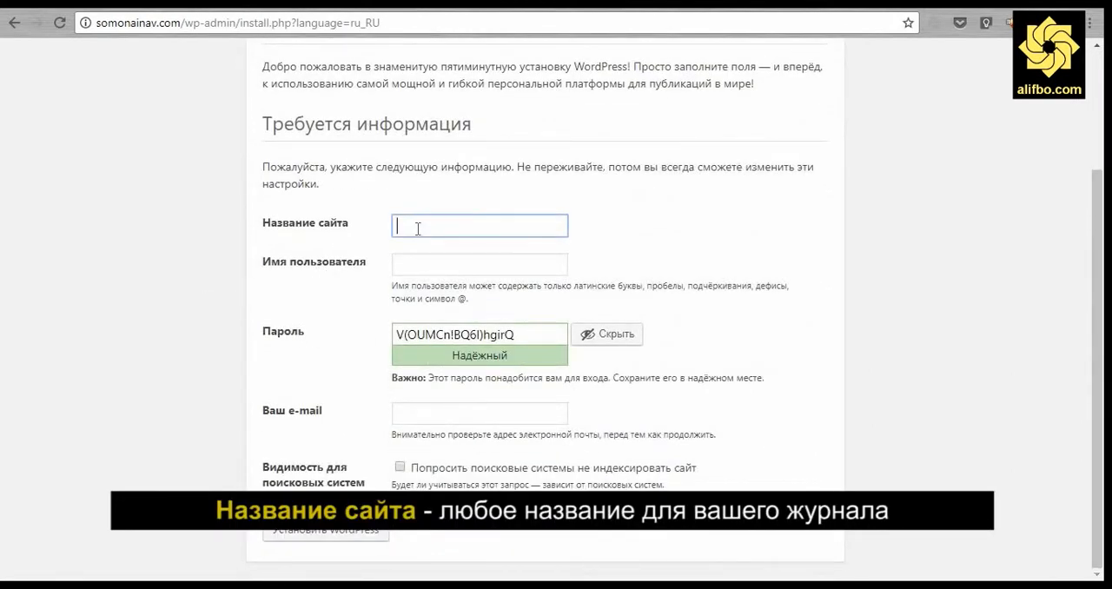
type("Сомонаи нав")
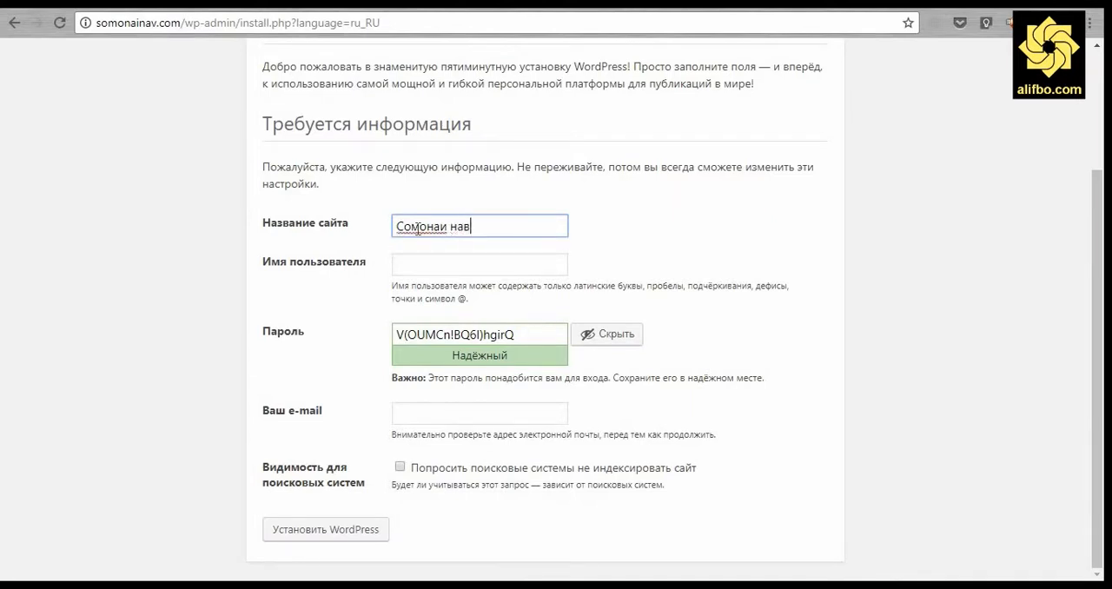
- Enter the administrator username and copy the generated password
left_click(447, 261)
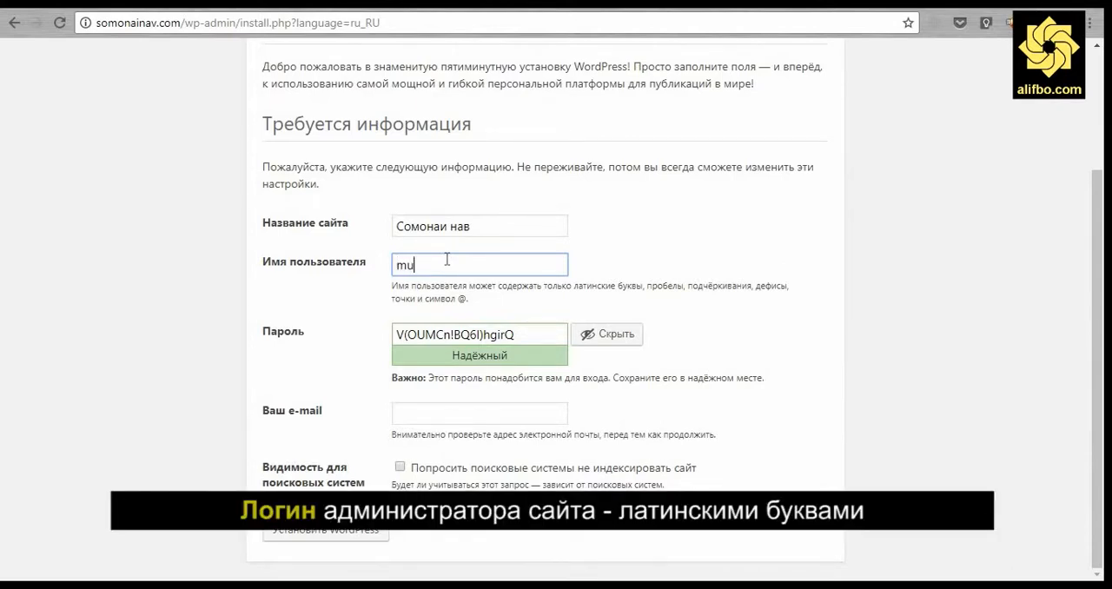
left_click(221, 301)
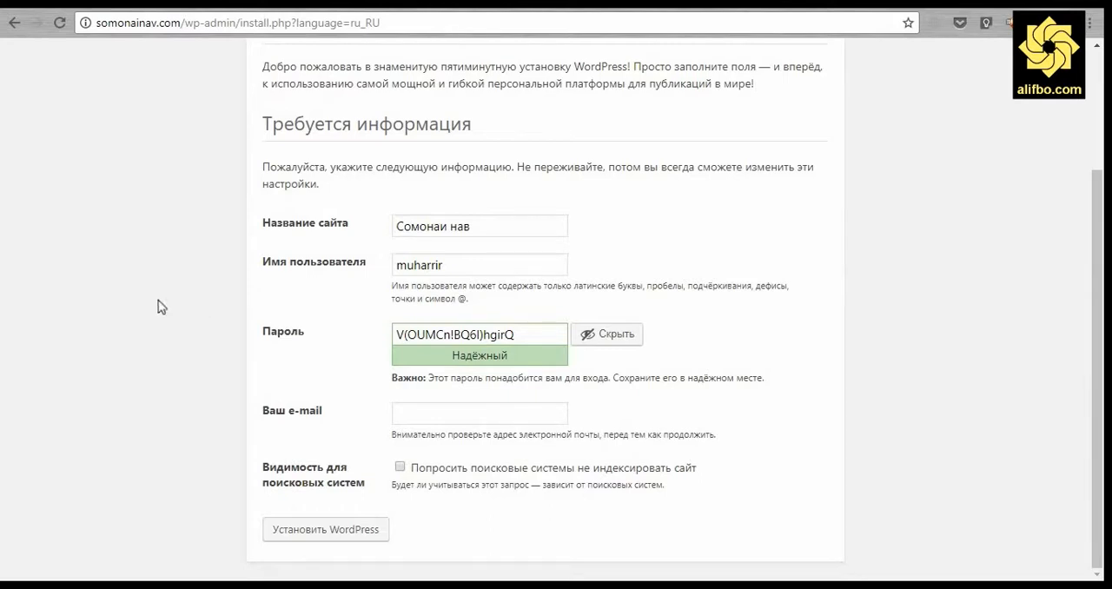
left_click_drag(392, 334, 539, 340)
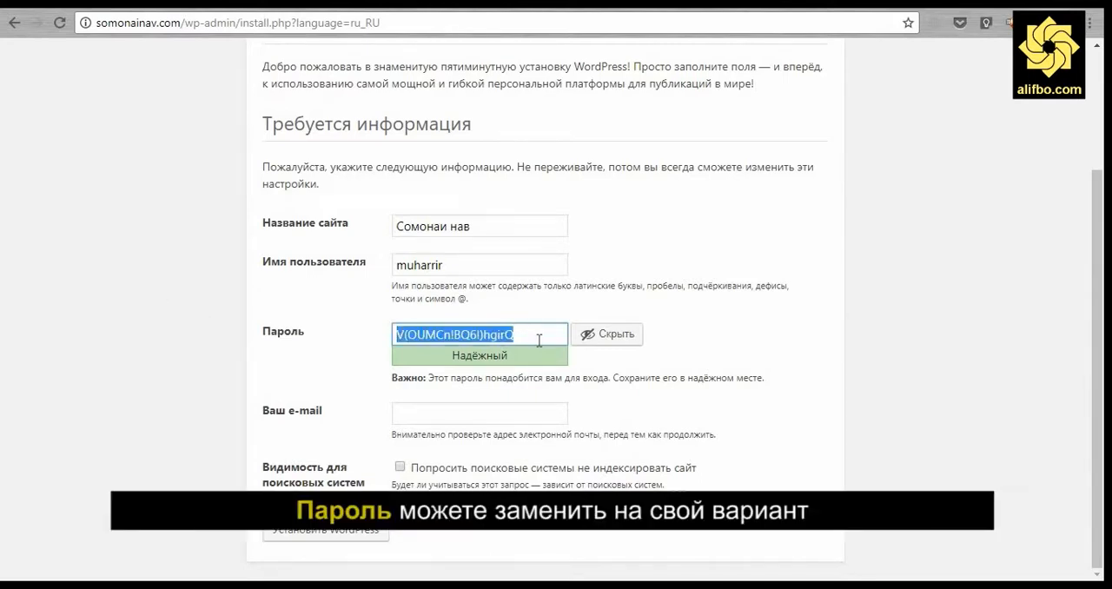
left_click(845, 389)
- Fill in the administrator's e-mail address
left_click(545, 412)
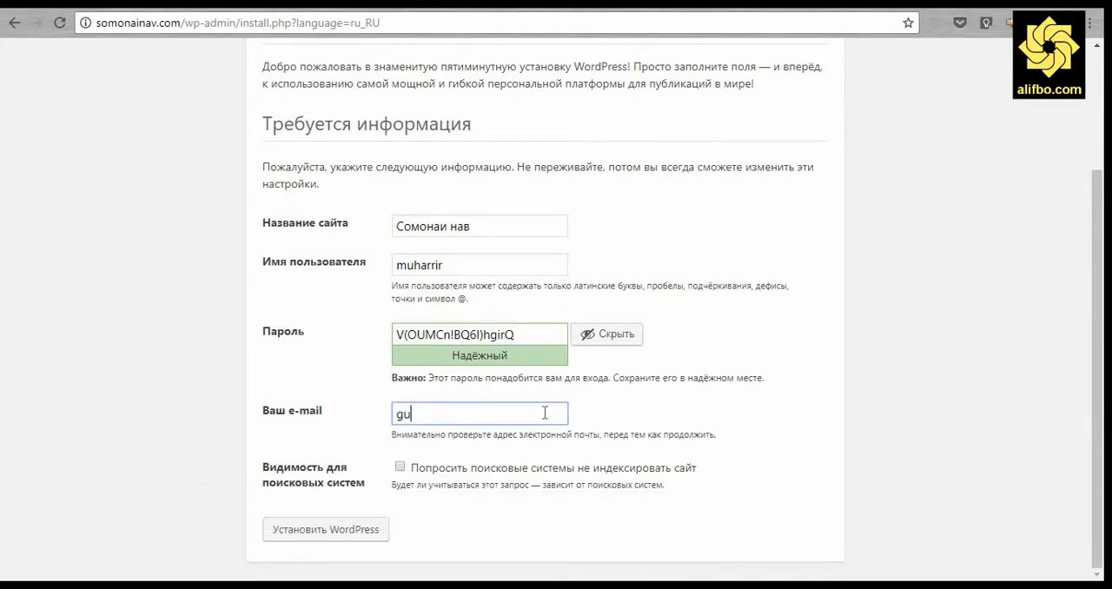
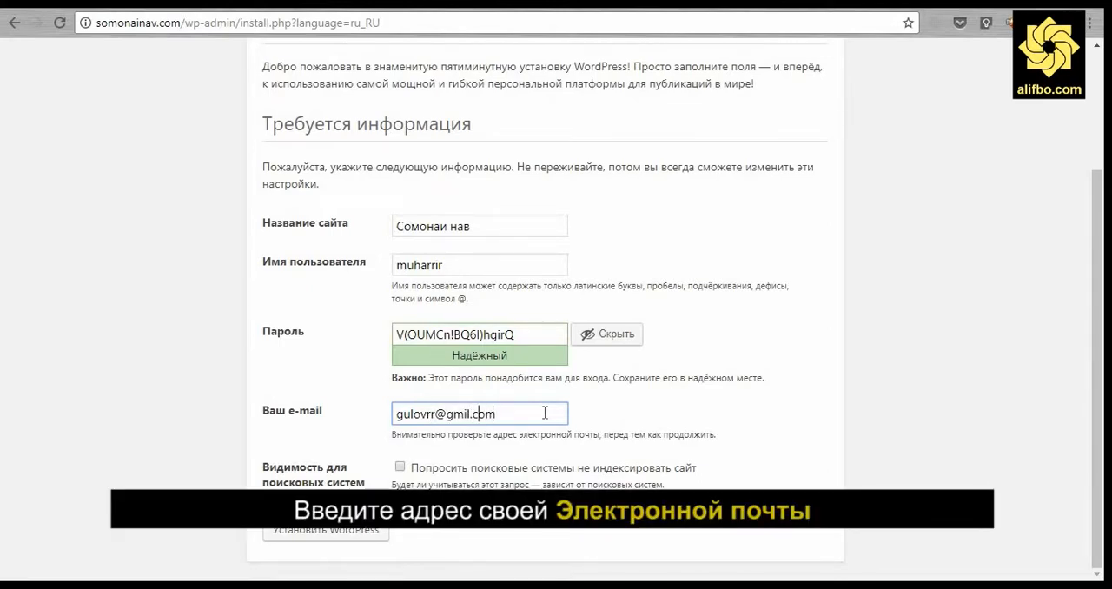
key("Left")
key("Left")
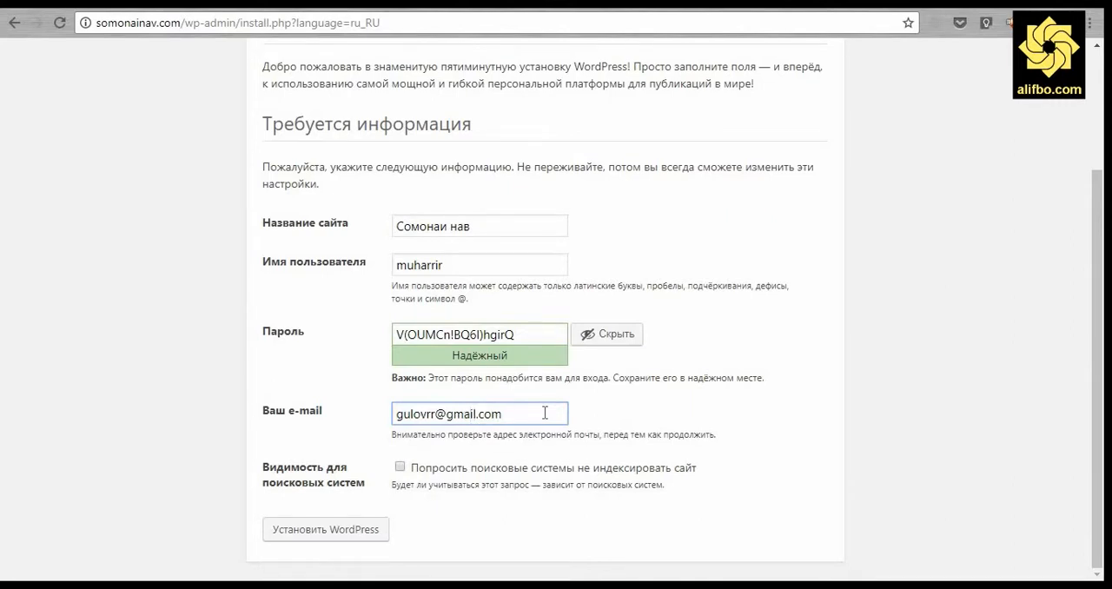
- Install WordPress with the entered site details
left_click(169, 433)
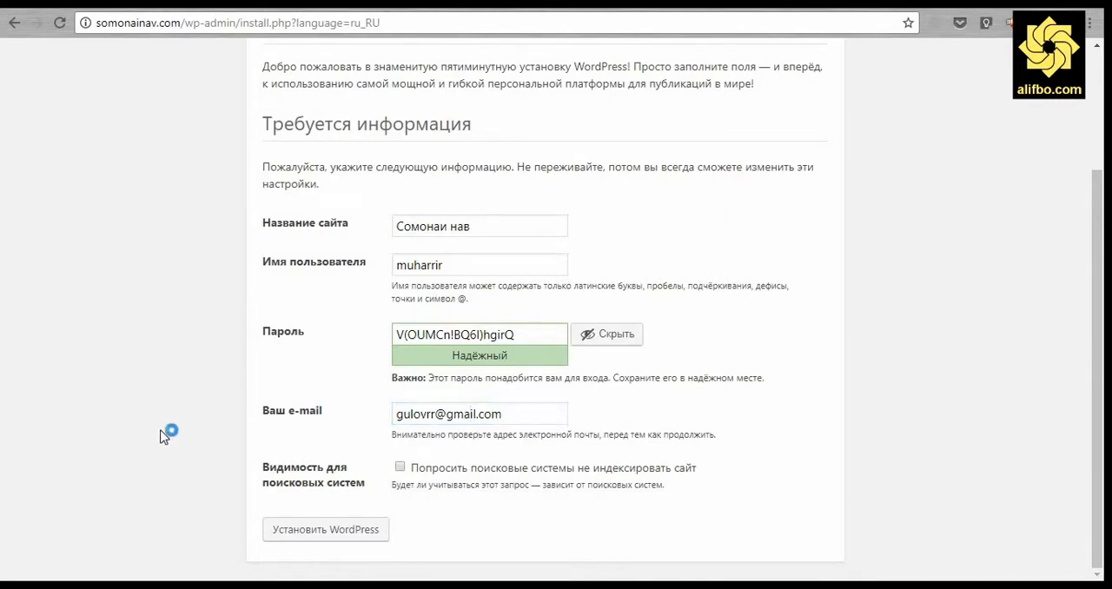
left_click(336, 532)
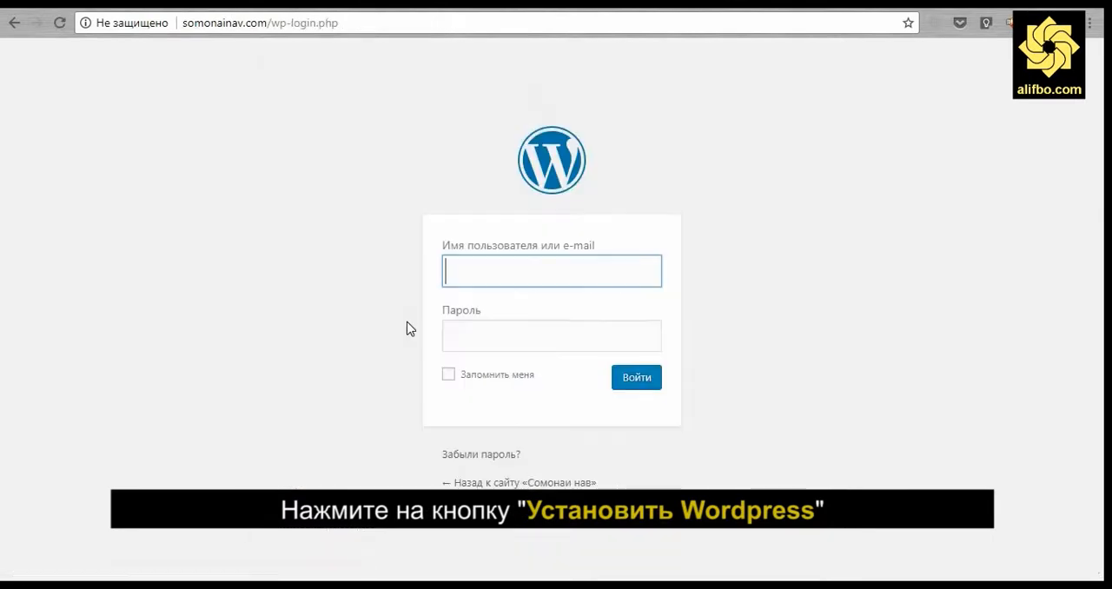
- Switch to the Notepad file holding the site URL and login credentials
left_click(472, 278)
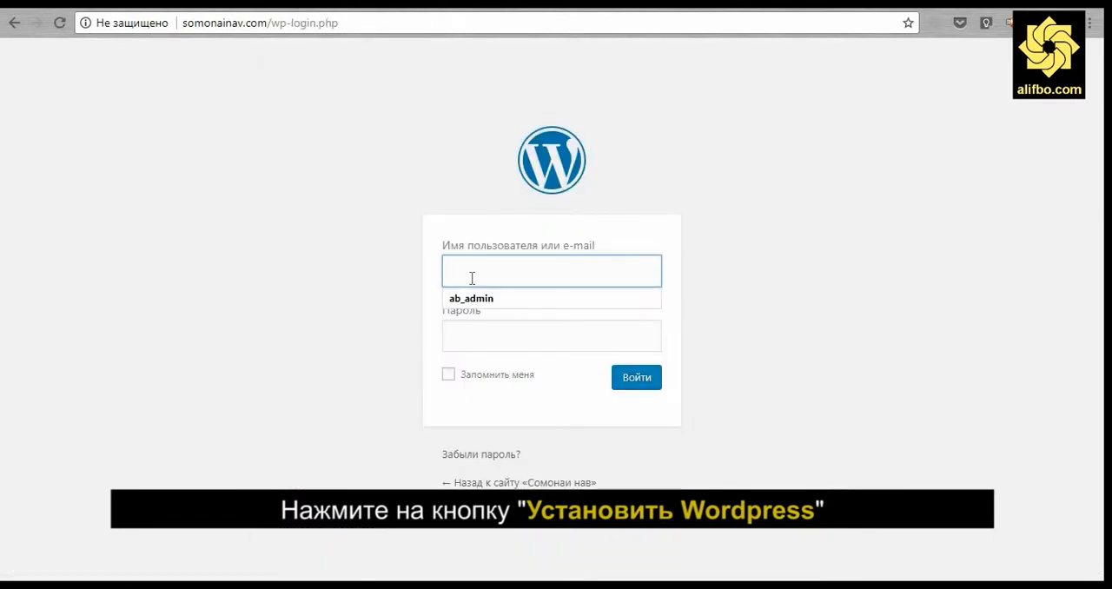
left_click(415, 280)
key("alt+Tab")
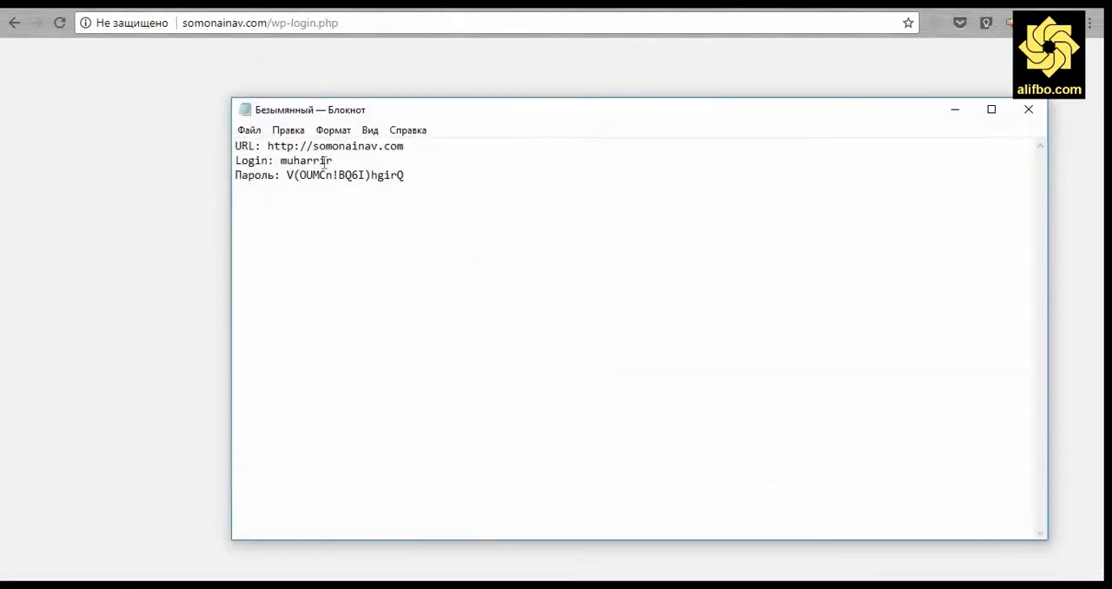
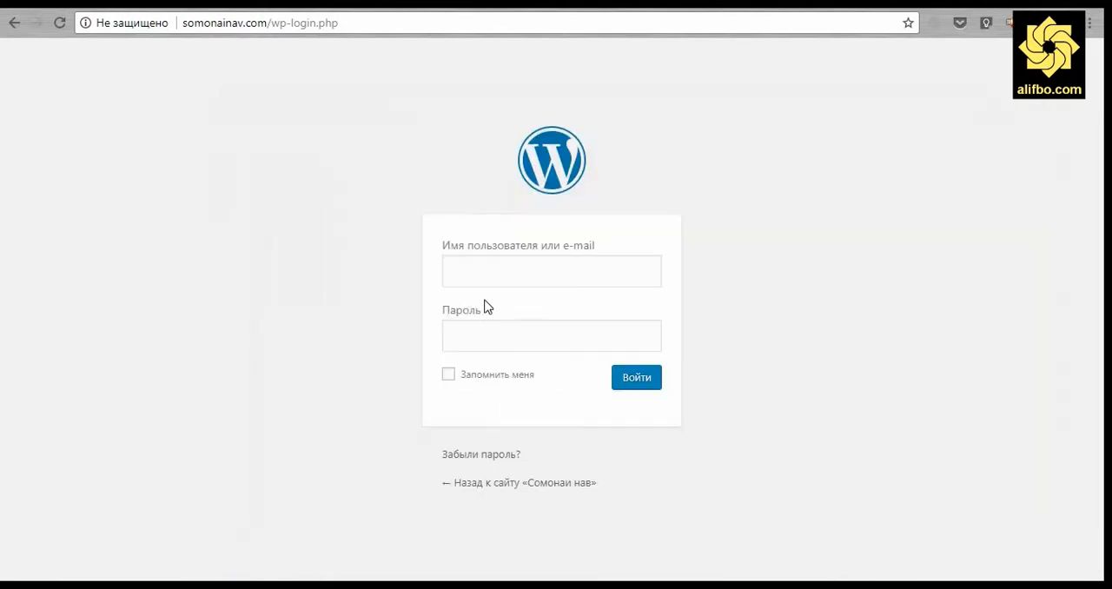
- Paste the administrator username into the login form's username field
right_click(497, 265)
left_click(558, 359)
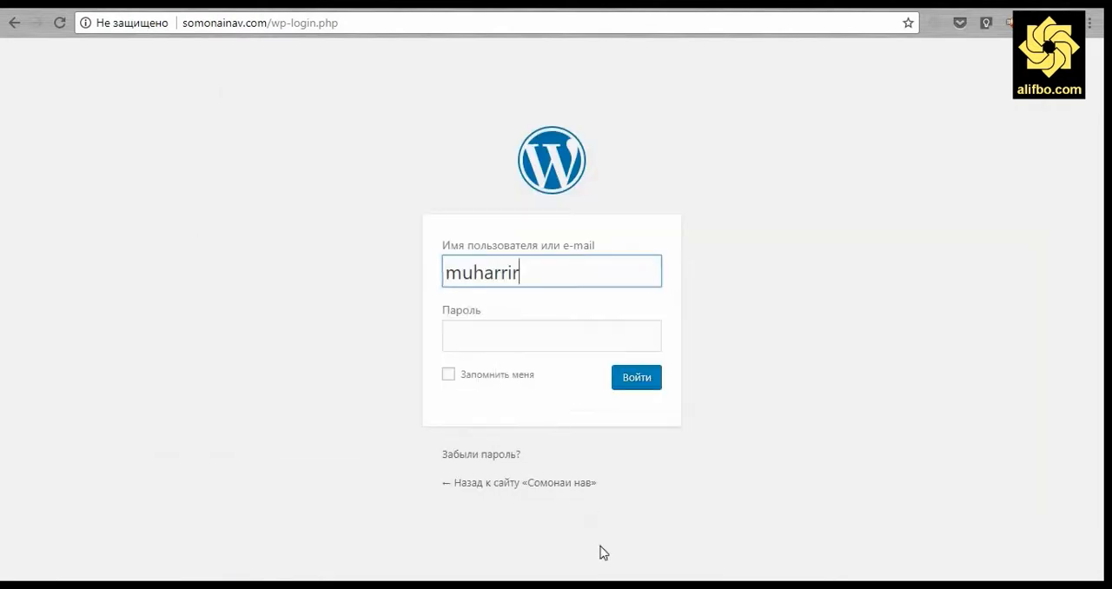
- Copy the password from the Notepad file and paste it into the login form's password field
key("alt+Tab")
left_click_drag(288, 174, 405, 171)
right_click(381, 177)
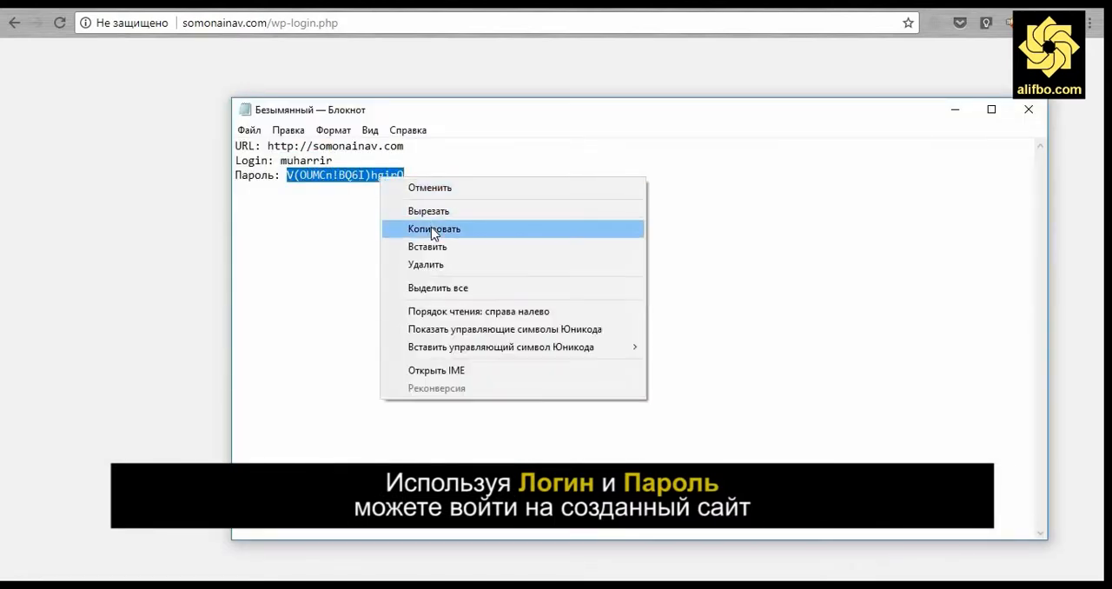
left_click(428, 228)
key("alt+Tab")
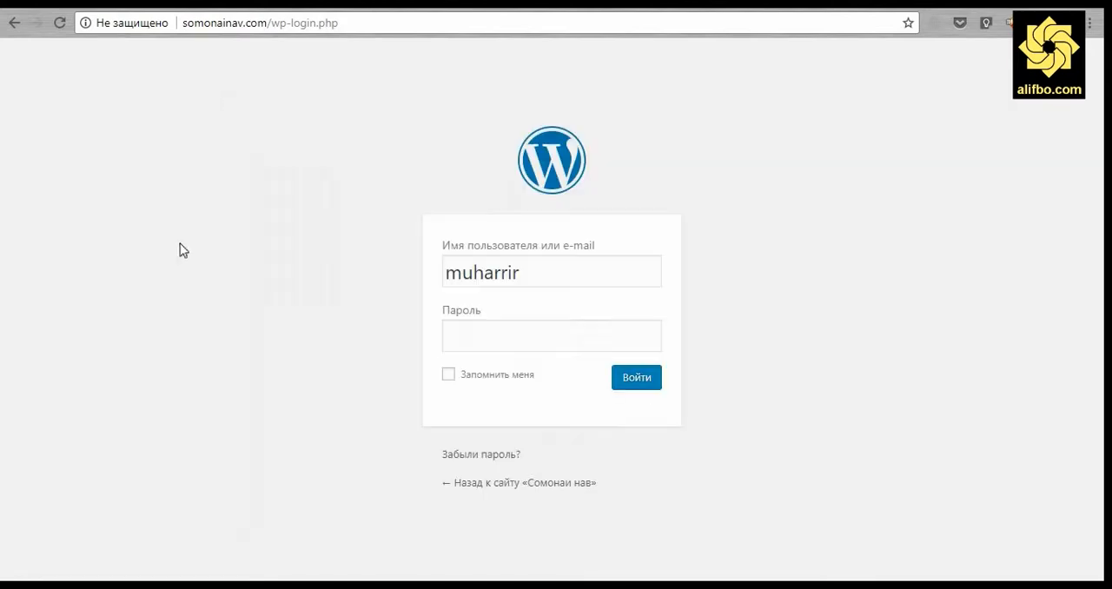
right_click(476, 336)
left_click(553, 168)
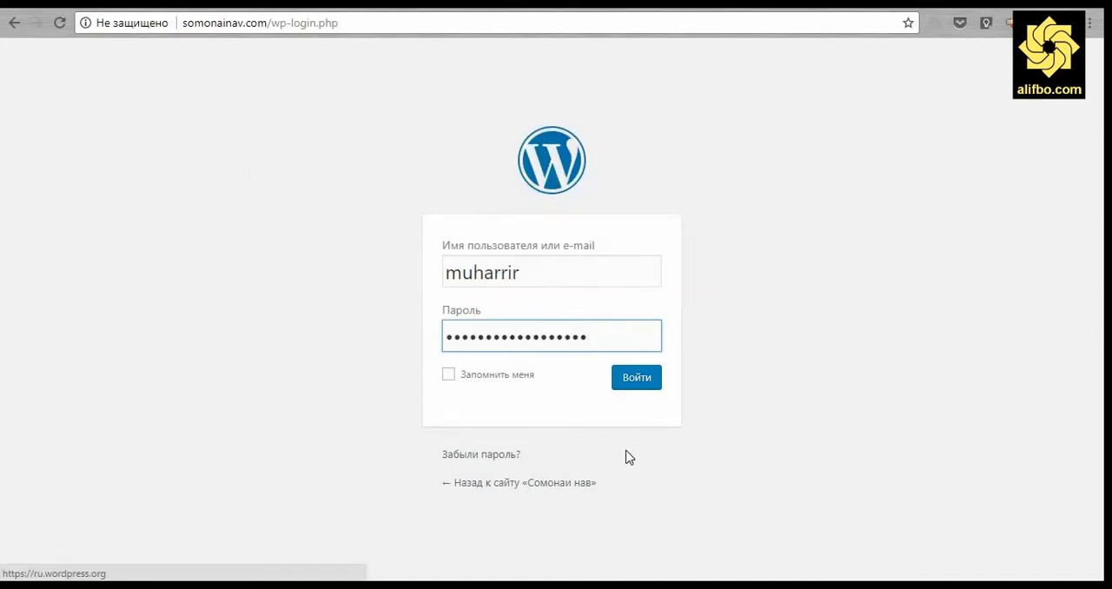
- Log in with Remember me ticked and let the browser save the password
left_click(447, 375)
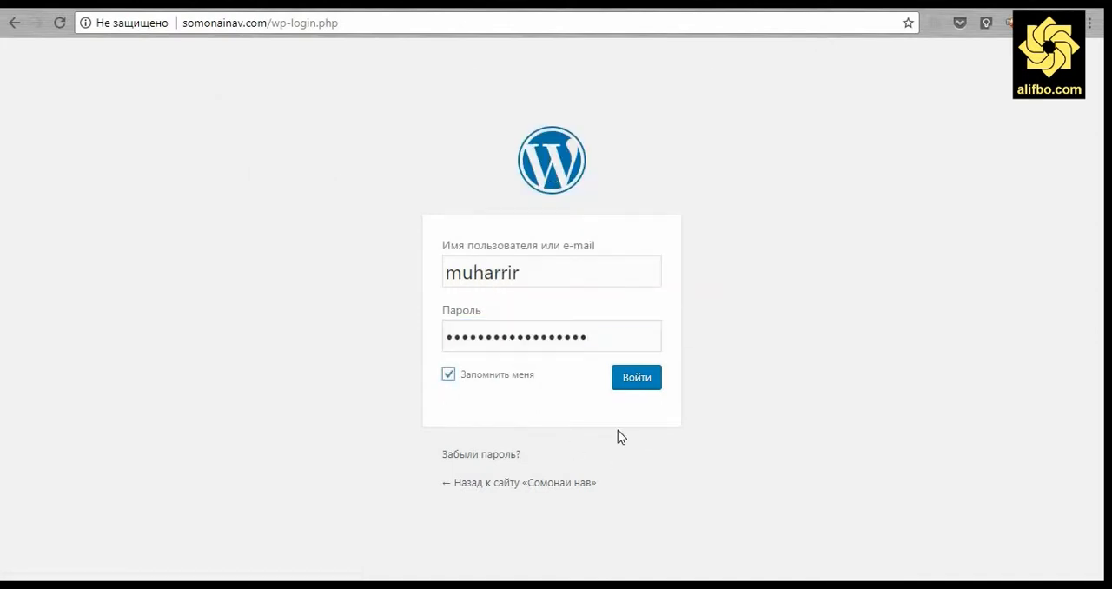
left_click(644, 390)
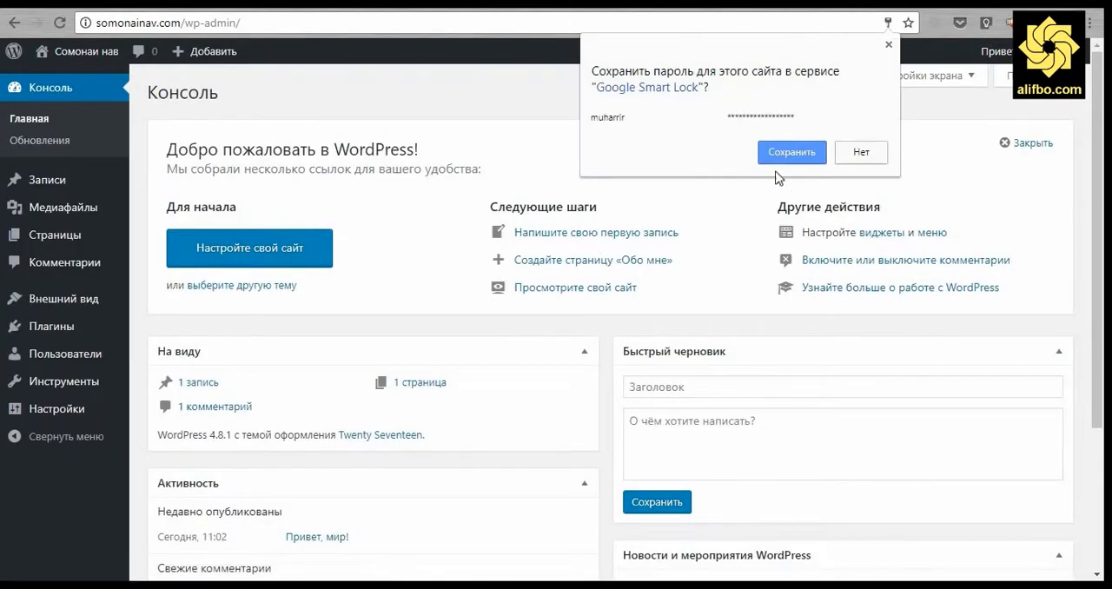
left_click(786, 153)
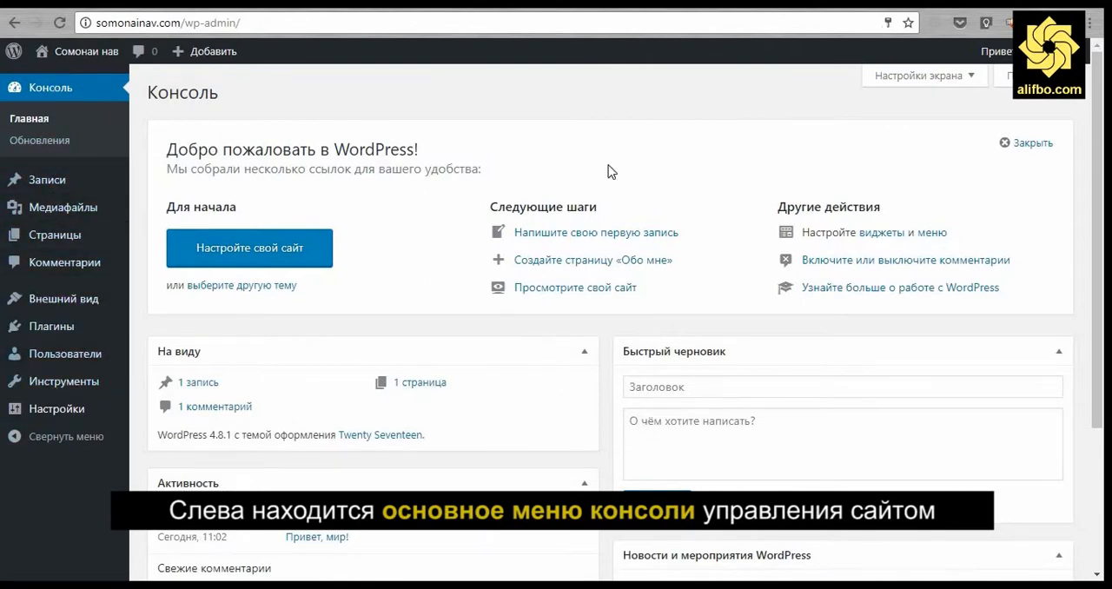
- Close the dashboard welcome panel and open the site's home page in a new tab
left_click(1034, 149)
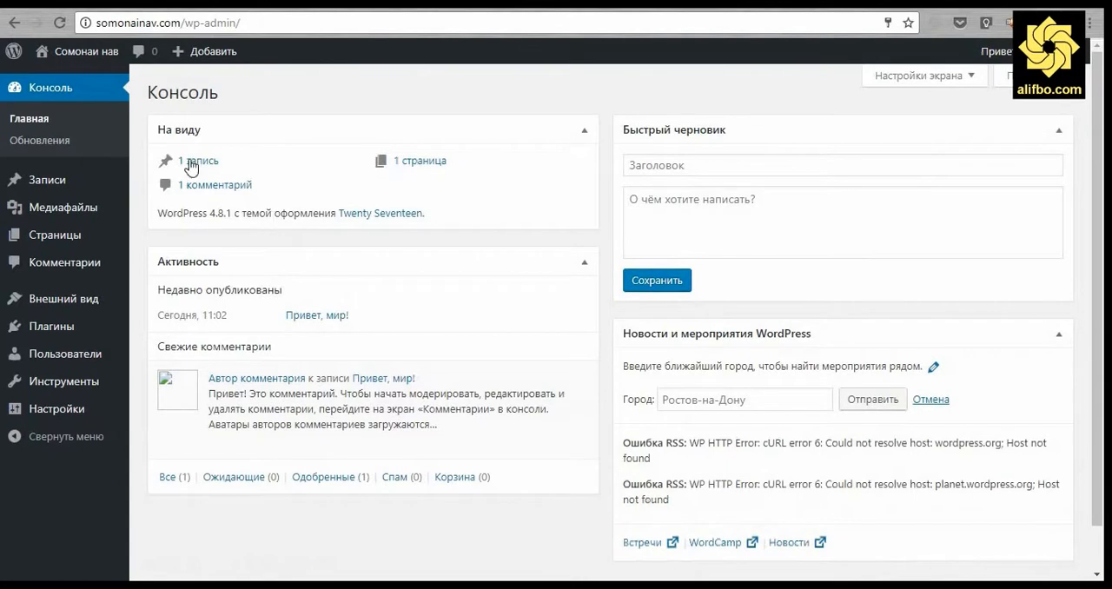
right_click(90, 53)
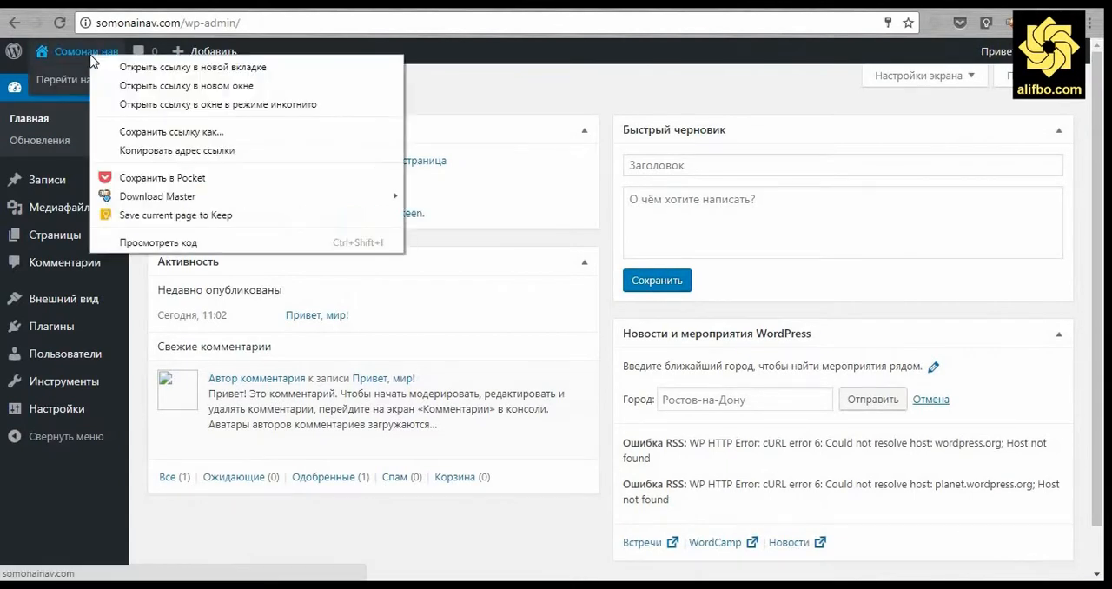
left_click(193, 68)
left_click(470, 4)
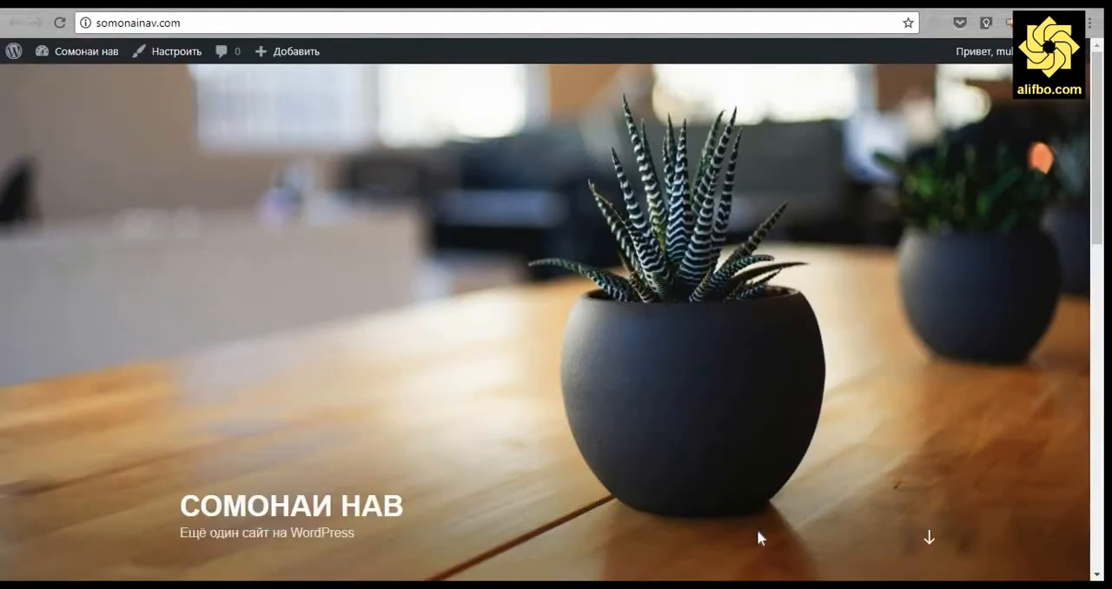
- Scroll through the site's home page to review its posts and sidebar
left_click(929, 537)
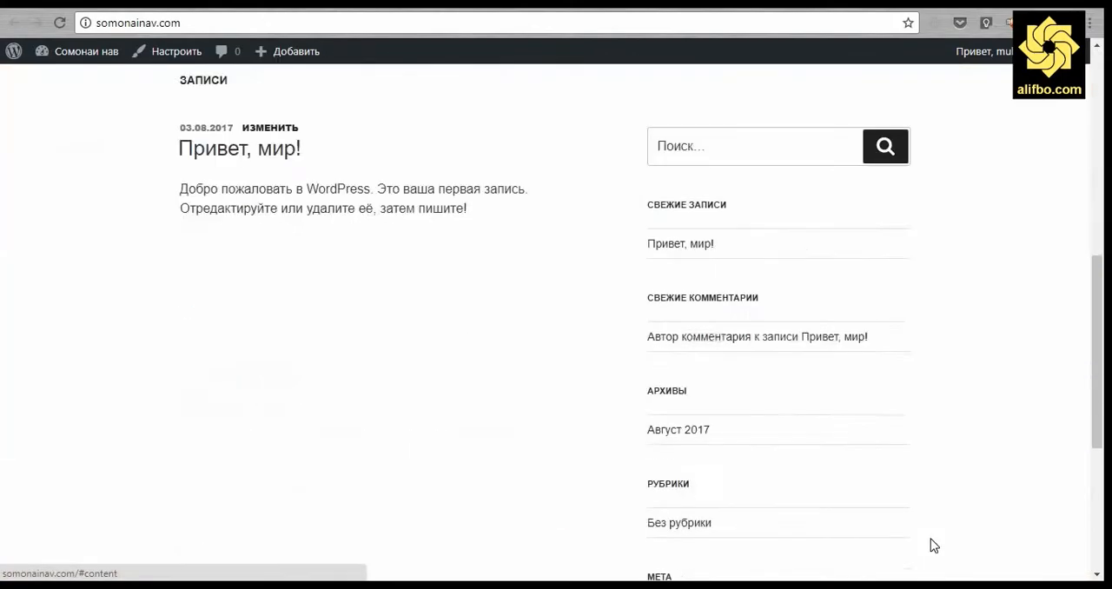
scroll(416, 402, "down", 4)
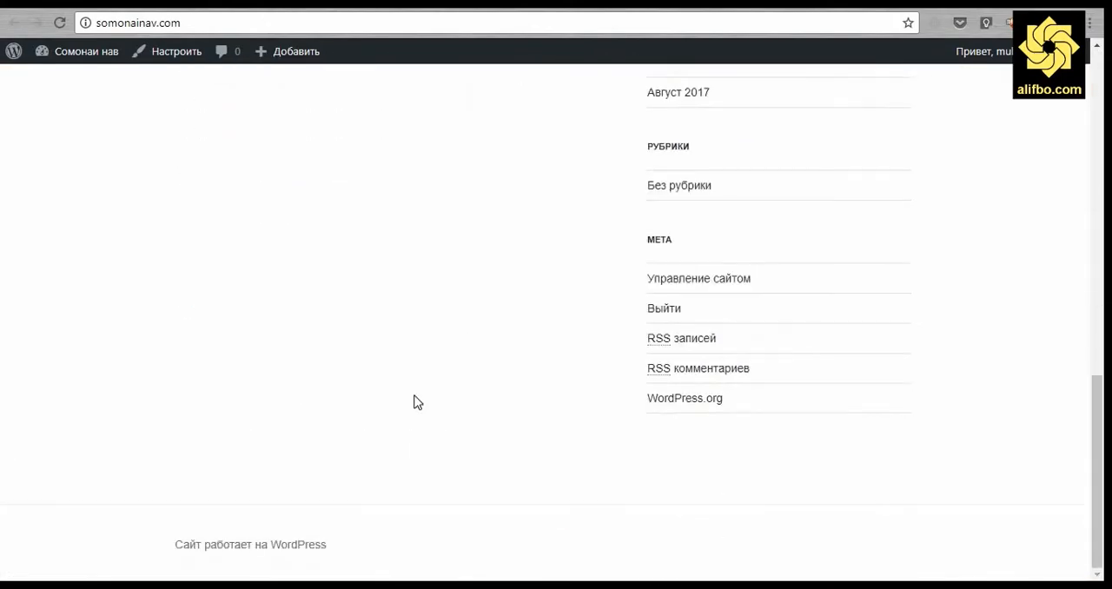
scroll(415, 391, "up", 5)
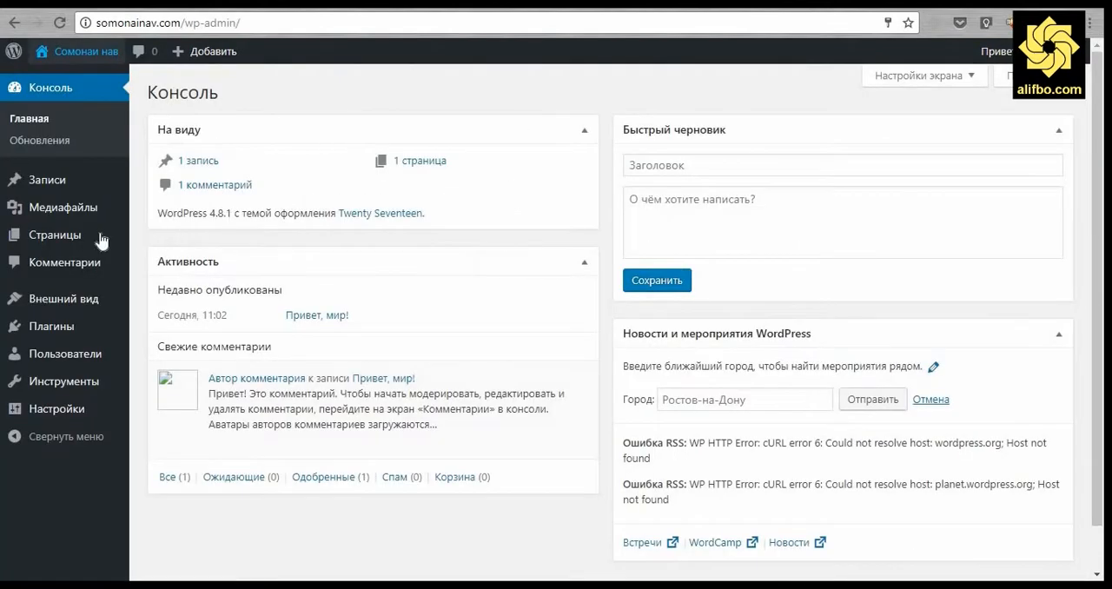
- Open the admin posts list and delete the sample post «Привет, мир!»
left_click(49, 182)
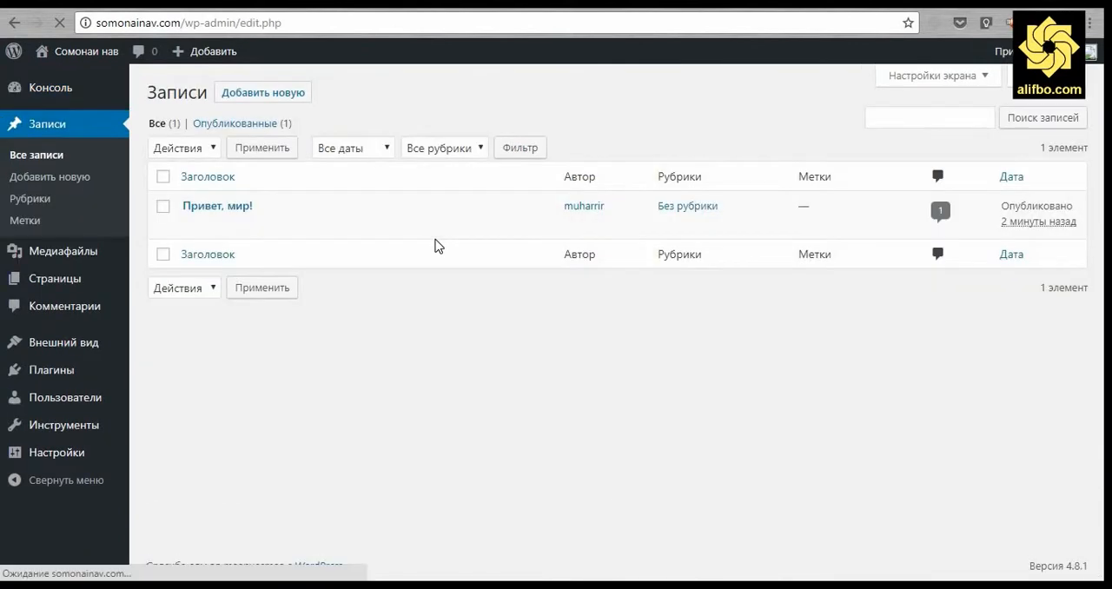
left_click(310, 226)
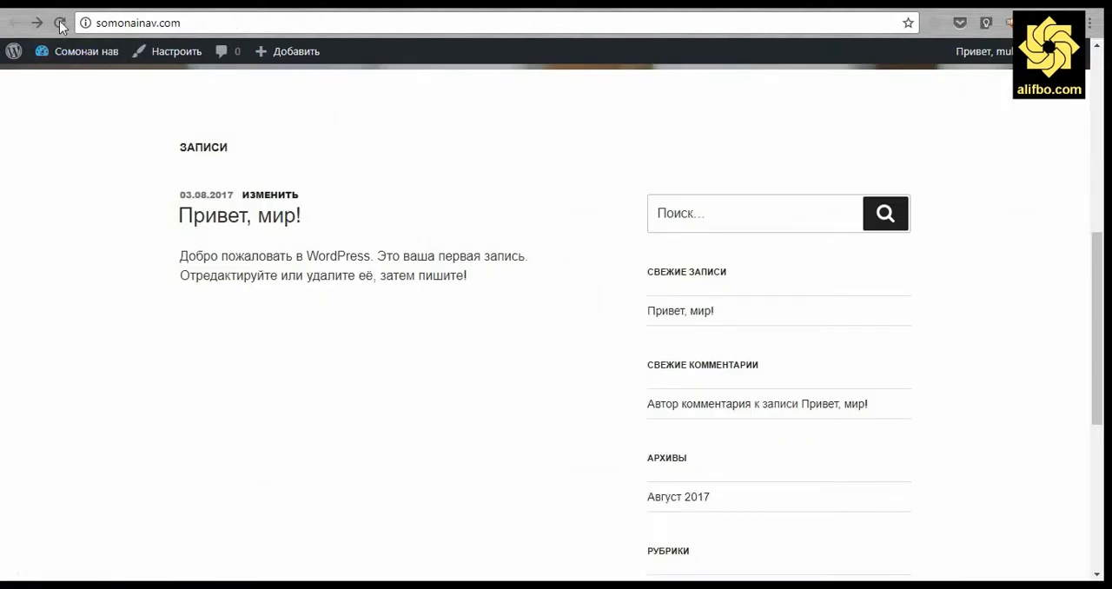
- Reload the site's home page and review its posts section
left_click(59, 22)
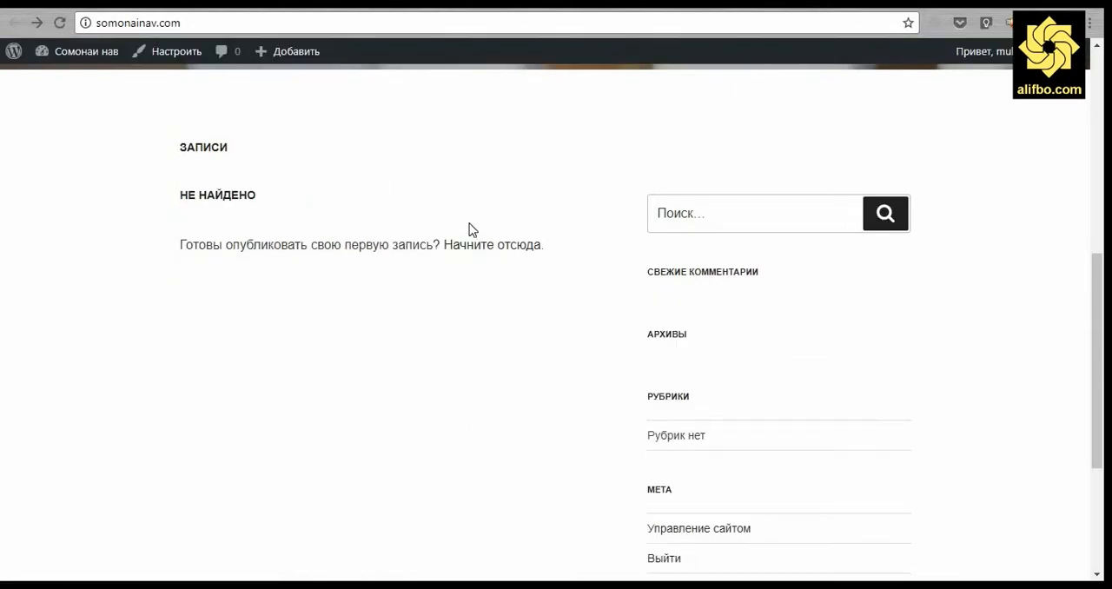
scroll(469, 228, "up", 6)
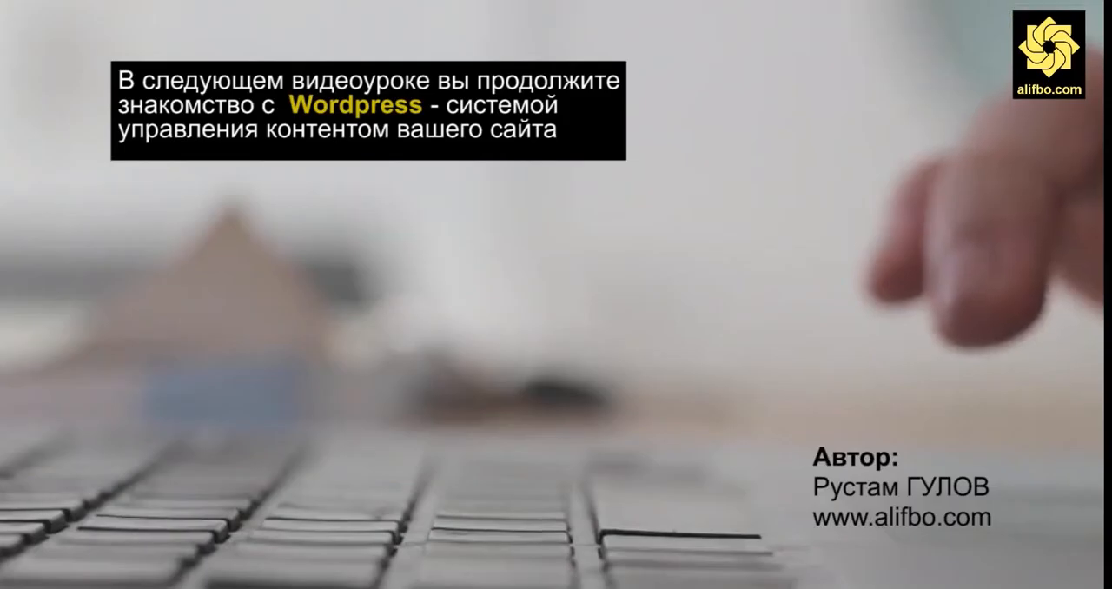